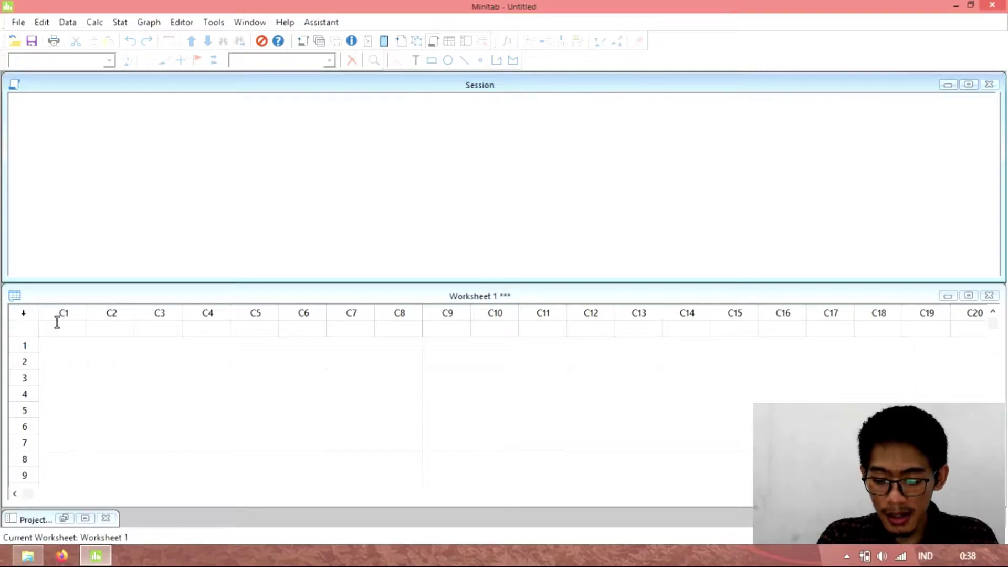
- Name the first three worksheet columns, C1 to C3, People, Method and Measurement
left_click(57, 323)
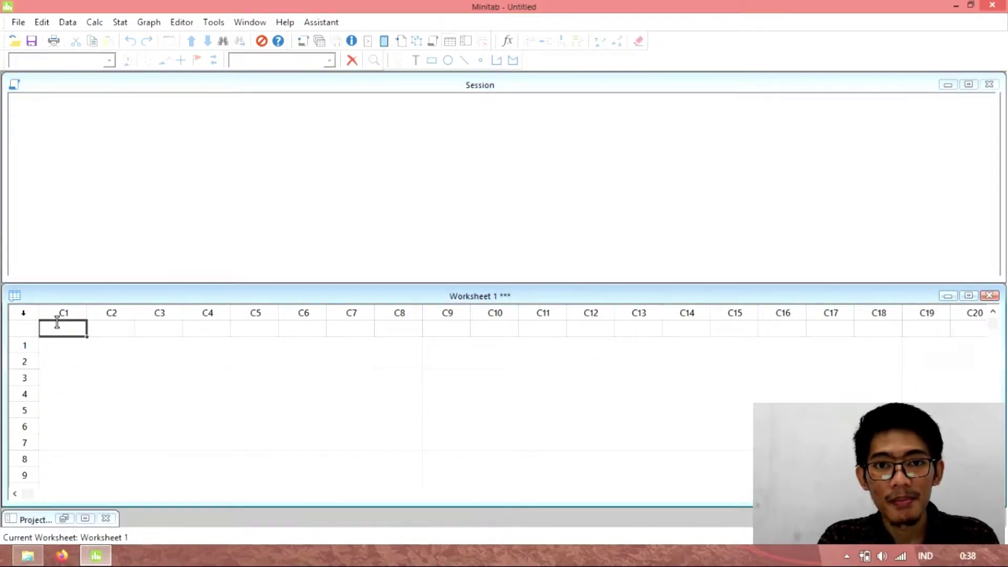
type("People")
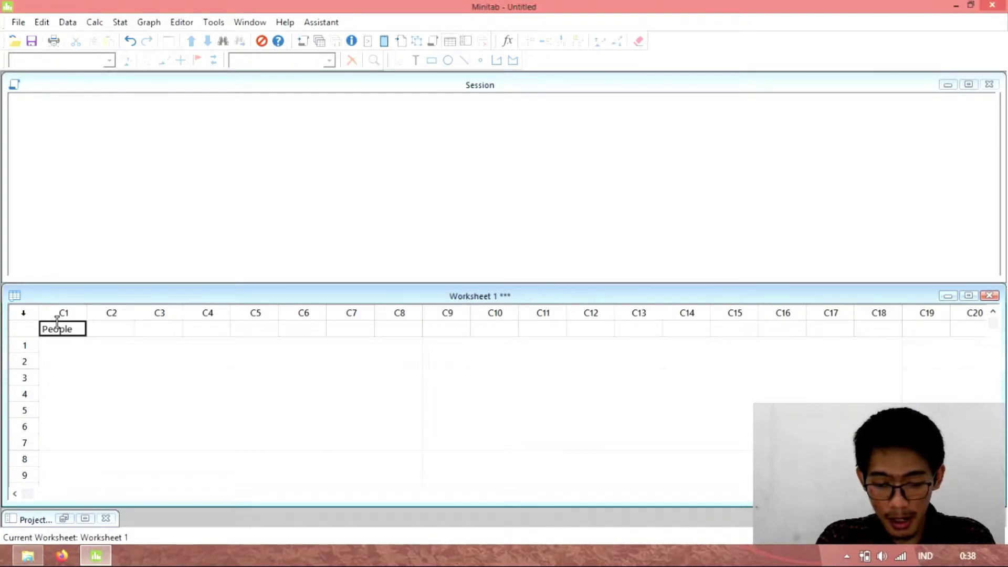
key("Tab")
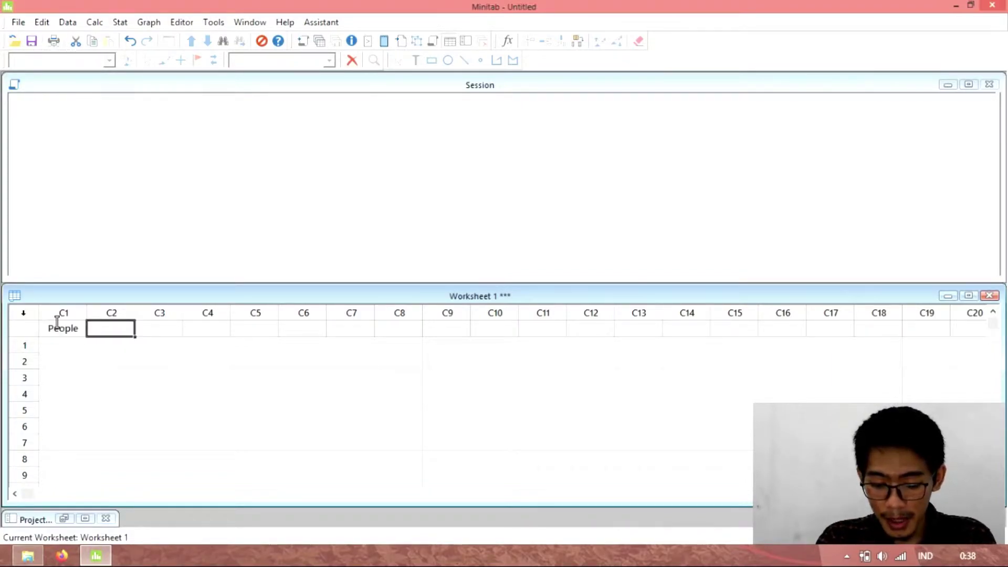
type("Method")
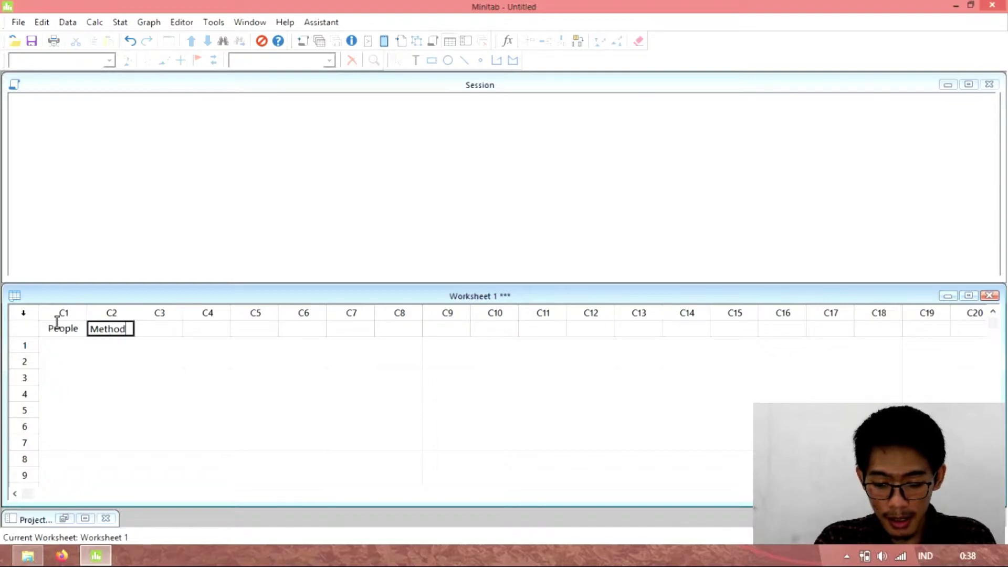
key("Tab")
type("Mea")
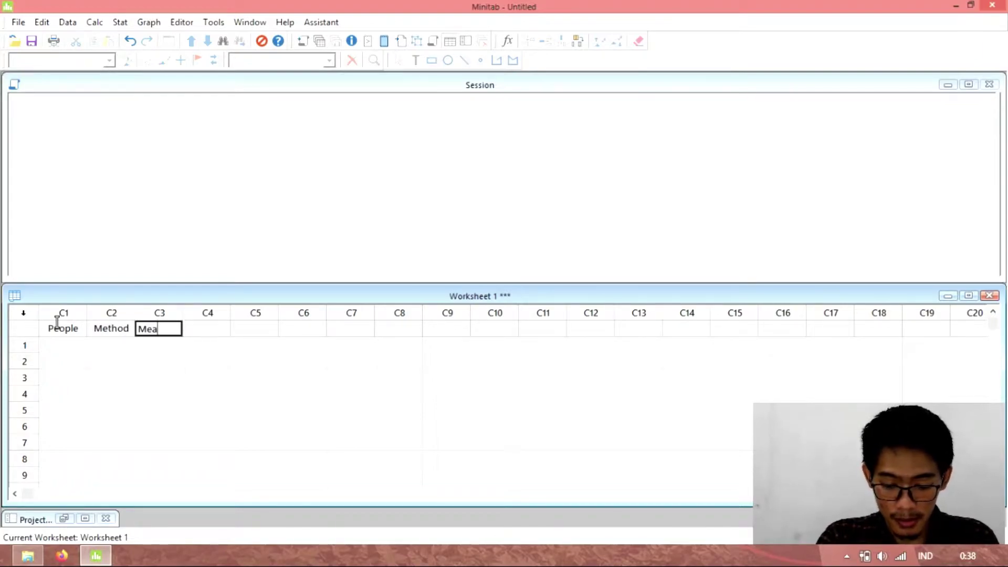
type("surement")
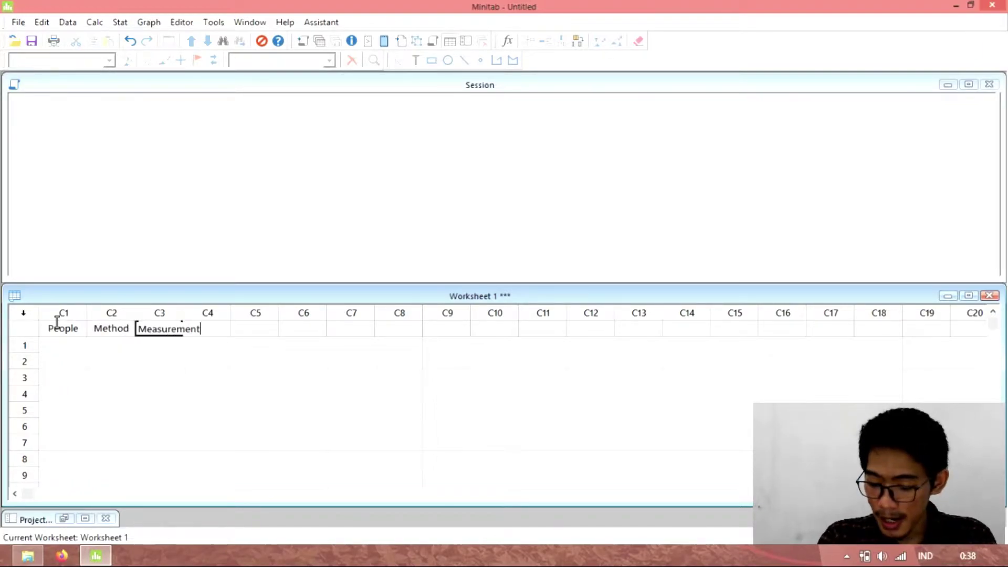
key("Tab")
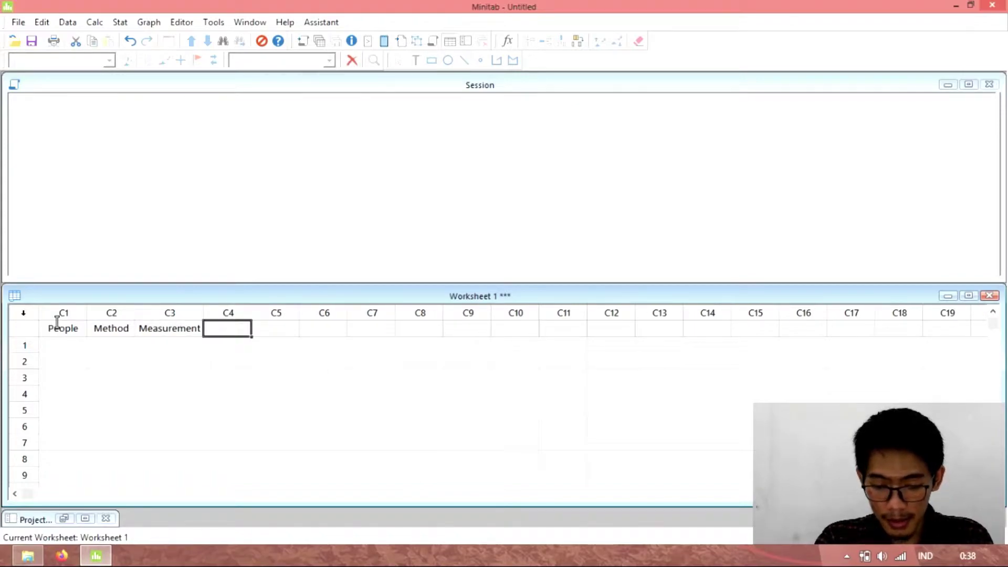
- Name columns C4 to C6 Machine, Environtment and Material
type("Machine")
key("Tab")
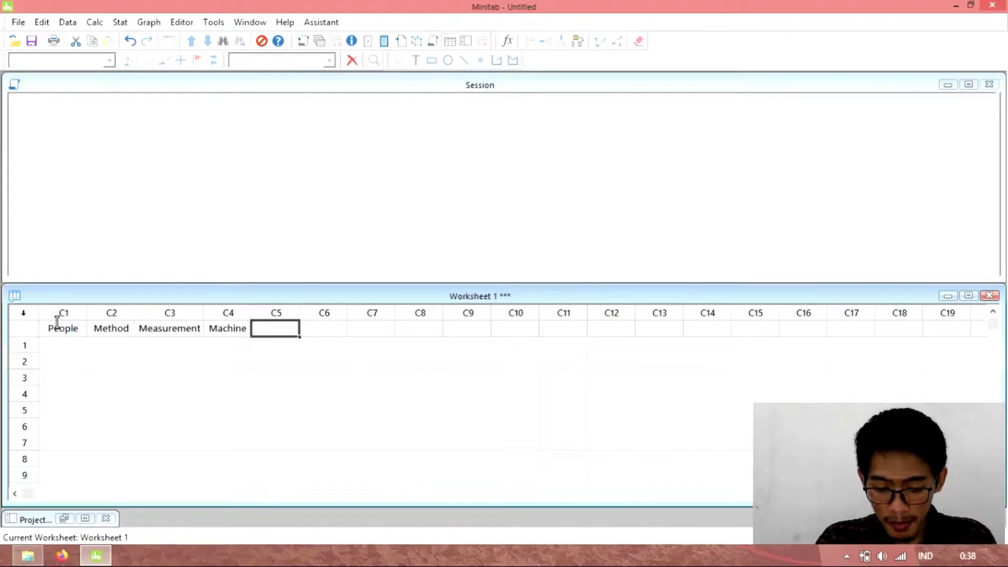
type("Enviro")
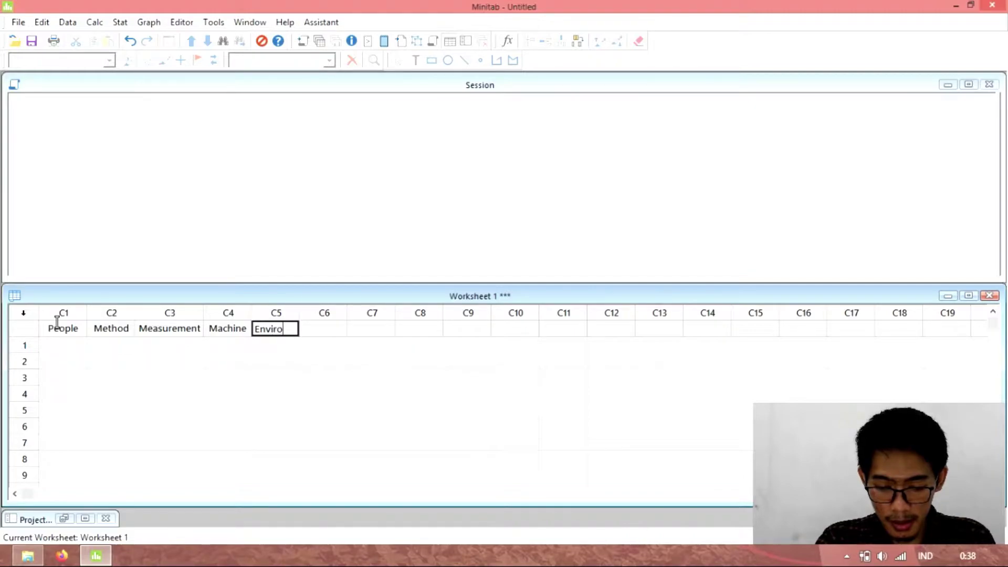
type("ntment")
key("Tab")
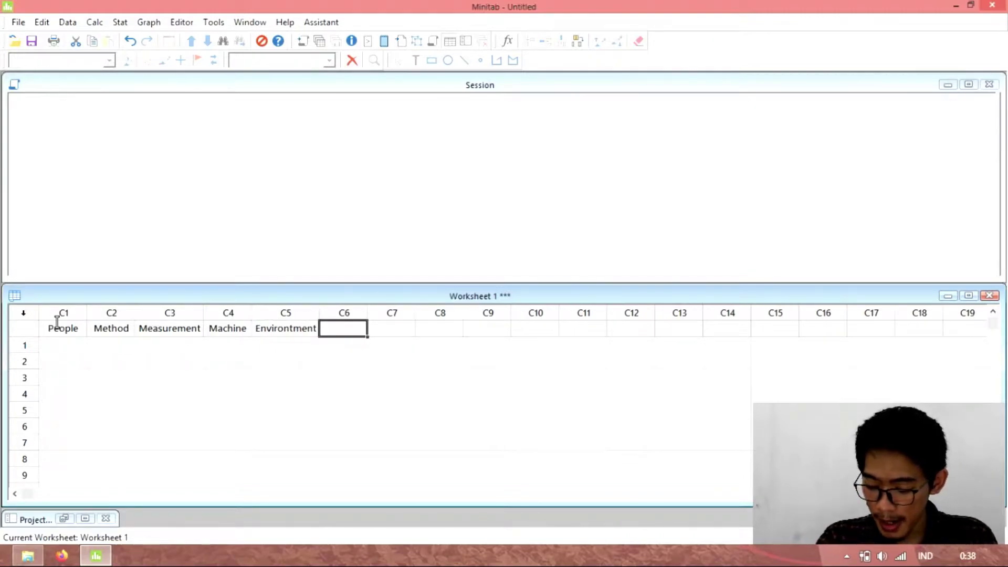
type("Material")
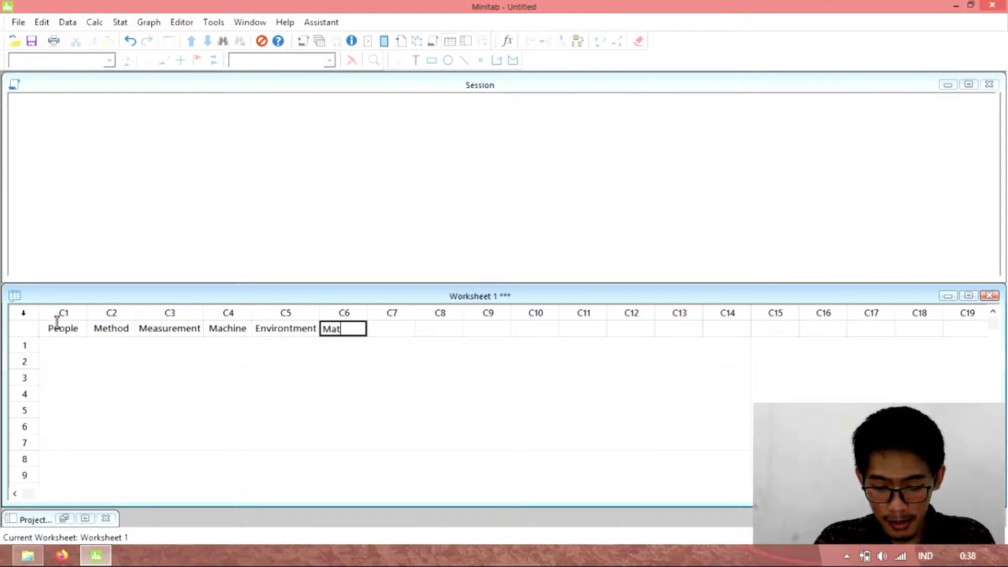
key("Return")
- Enter "Orang tua sakit" in row 1 of the People column
key("Up")
key("Left")
key("Left")
key("Left")
key("Left")
key("Left")
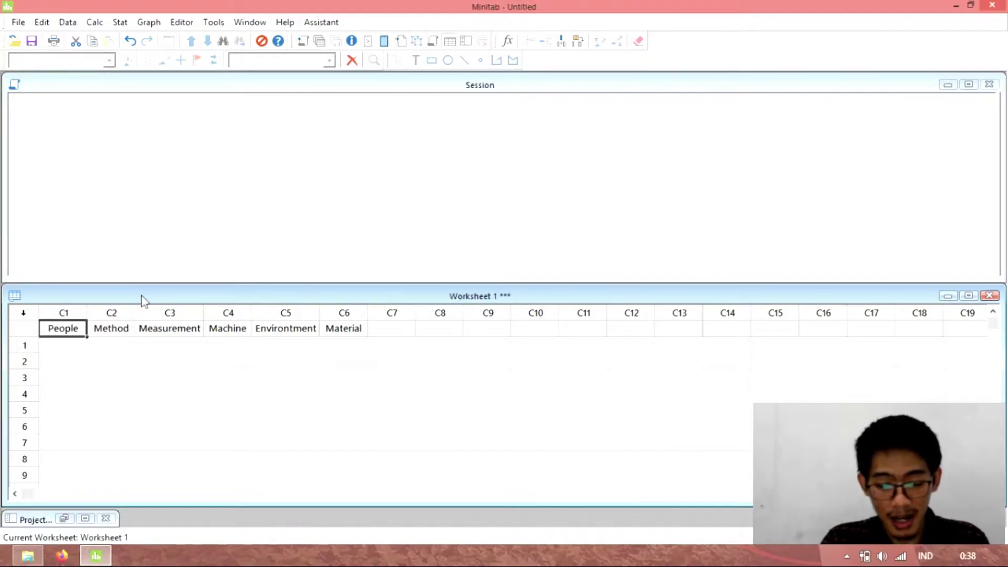
key("Down")
key("Down")
key("Down")
key("Down")
key("Up")
key("Up")
key("Up")
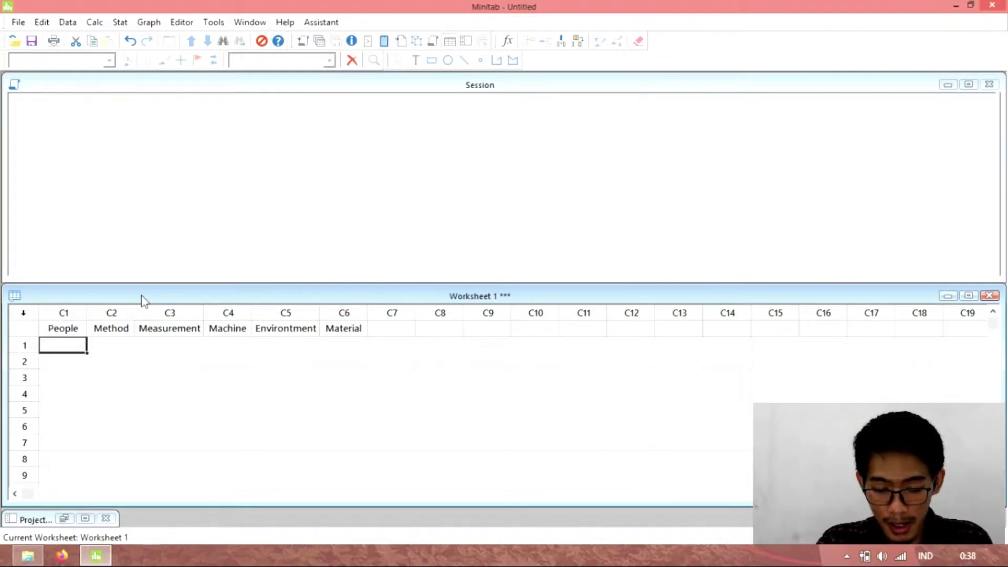
type("Orang tua sakit")
key("Return")
- Add "Kurang komunikasi dari klien" and "Pengelola kecil" in rows 2 and 3 of the People column
type("Kura")
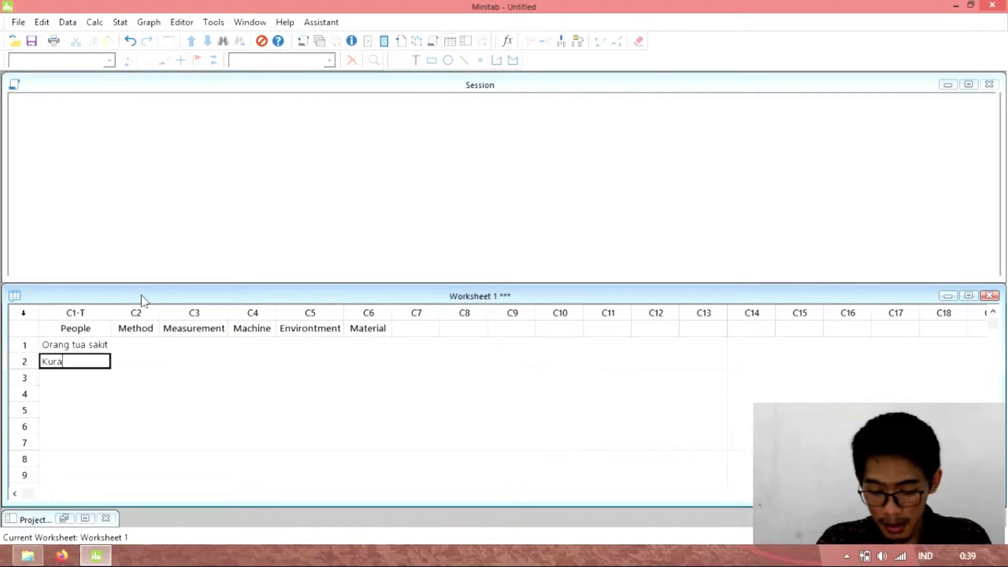
type("ng komun")
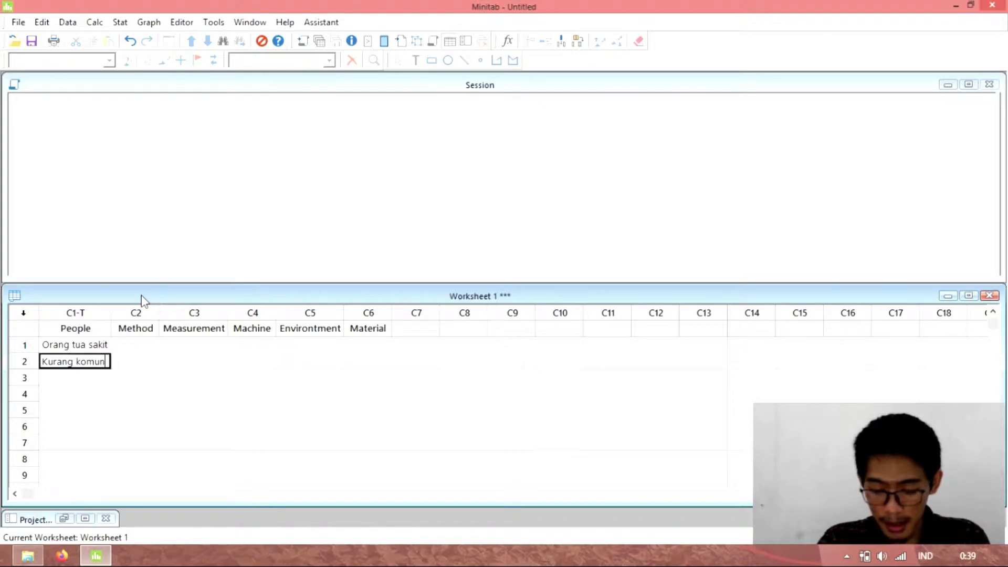
type("ikasi dari klien")
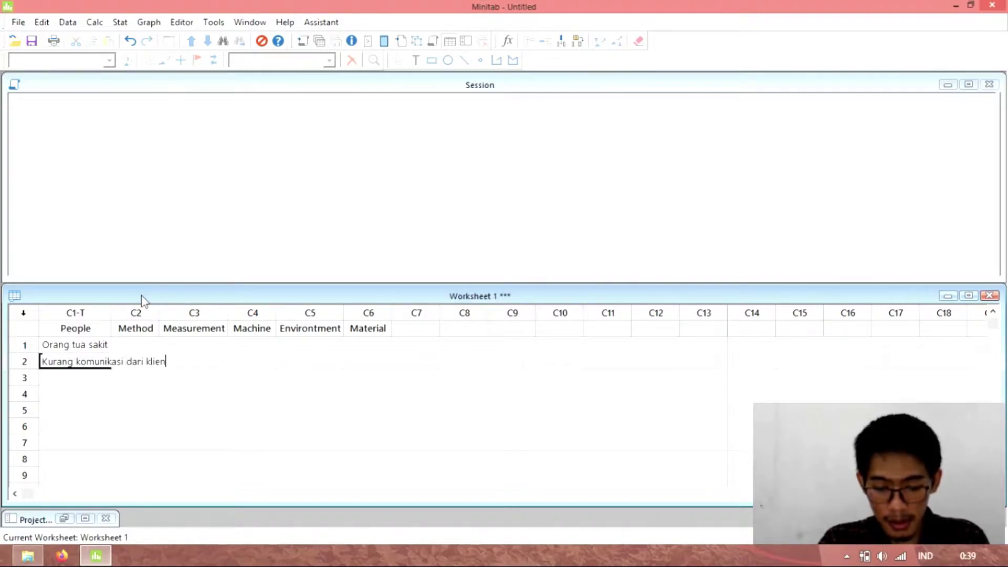
key("Return")
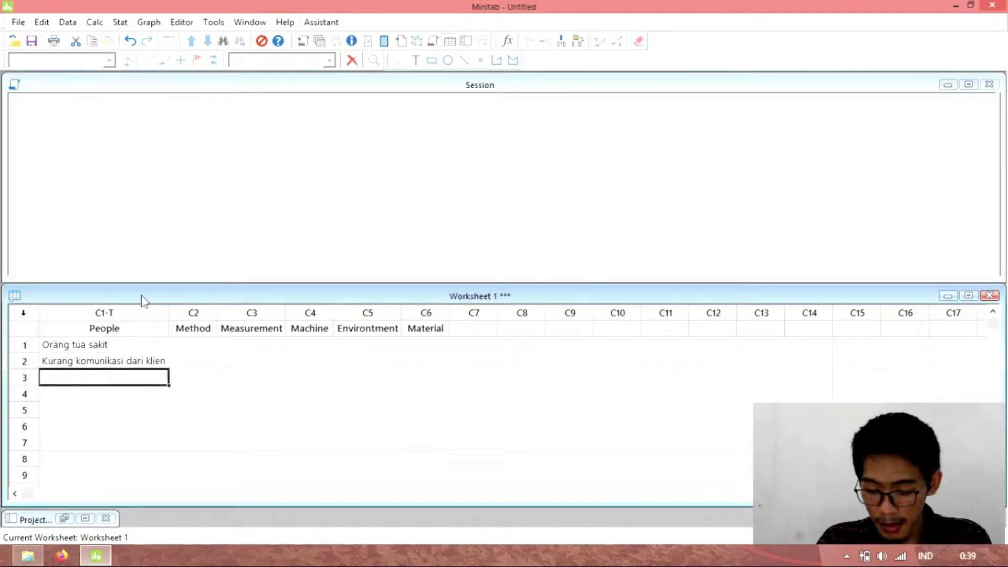
type("Pengelola")
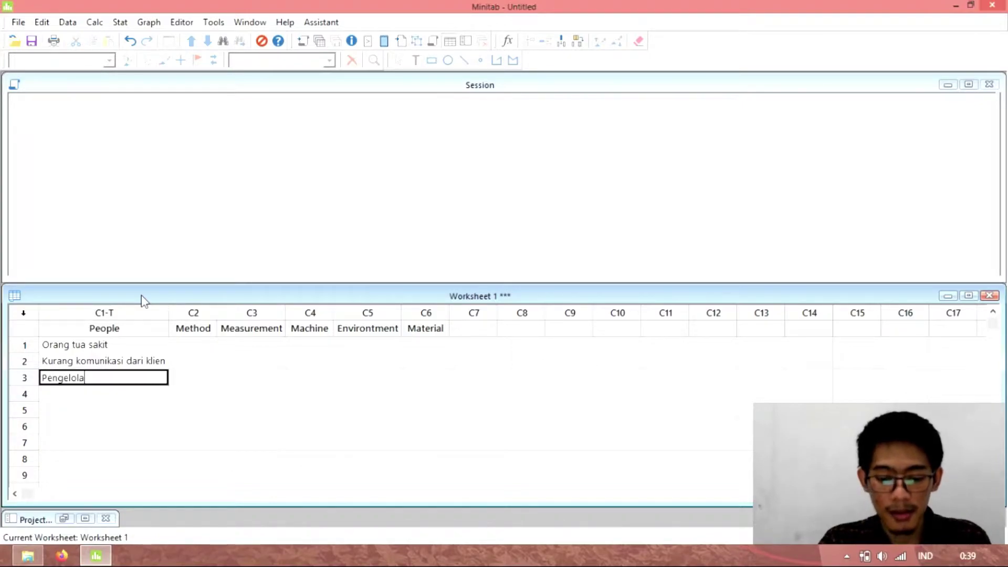
type(" kecil")
key("Tab")
- Enter "Birokratis" and "Prioritas yang buruk" in rows 1 and 2 of the Method column
key("Left")
key("Up")
key("Up")
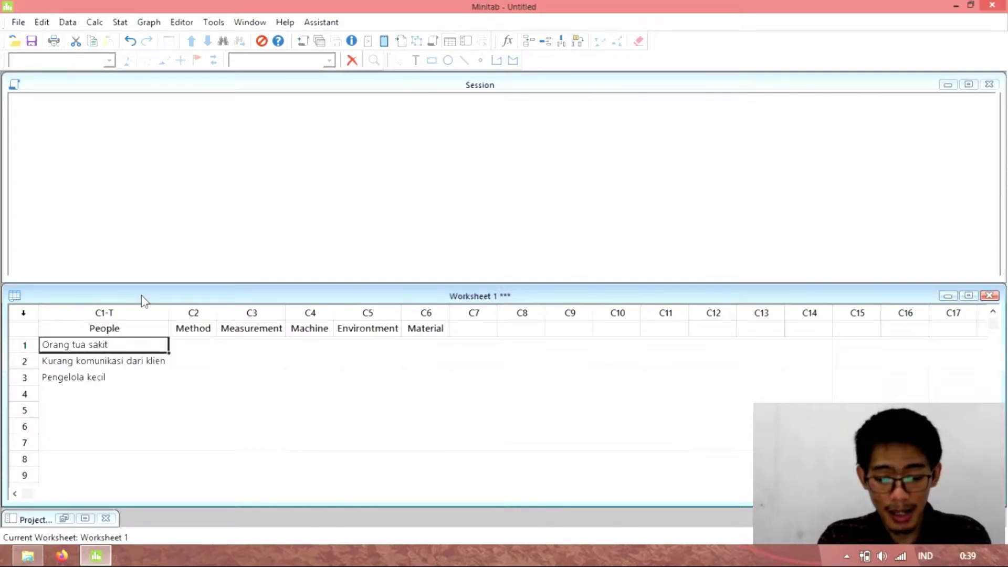
key("Right")
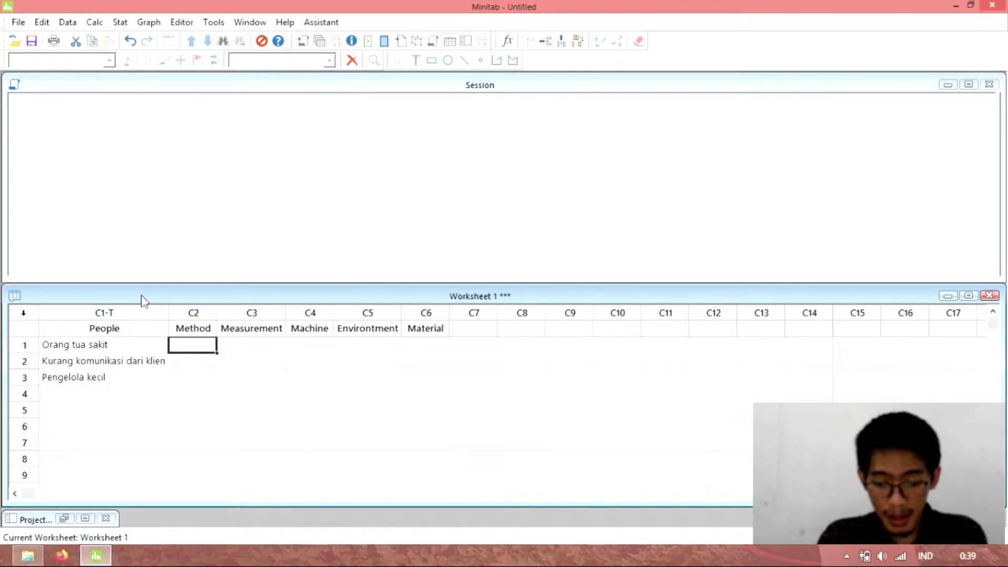
type("Birokratis")
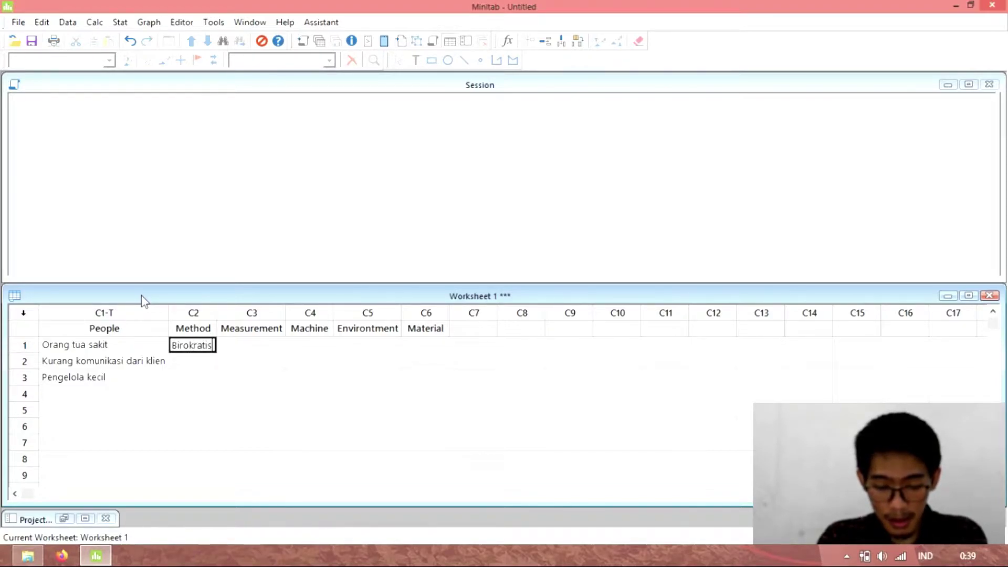
key("Return")
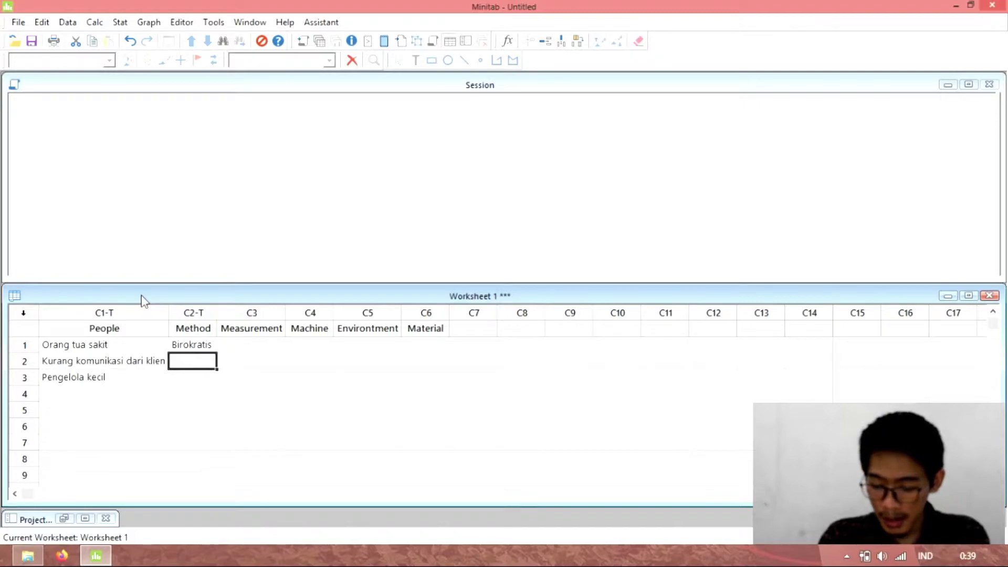
type("Prior")
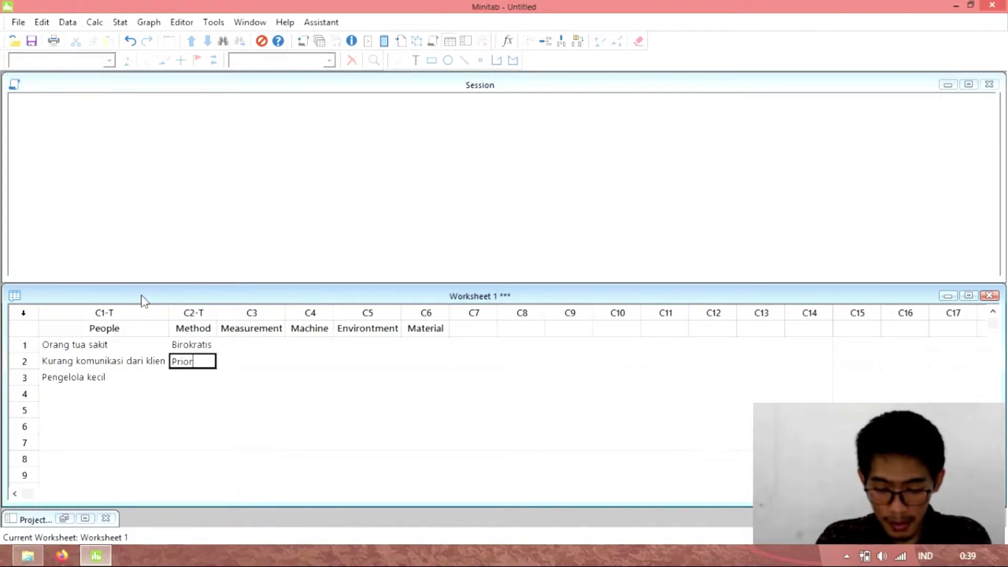
type("itas yang buruk")
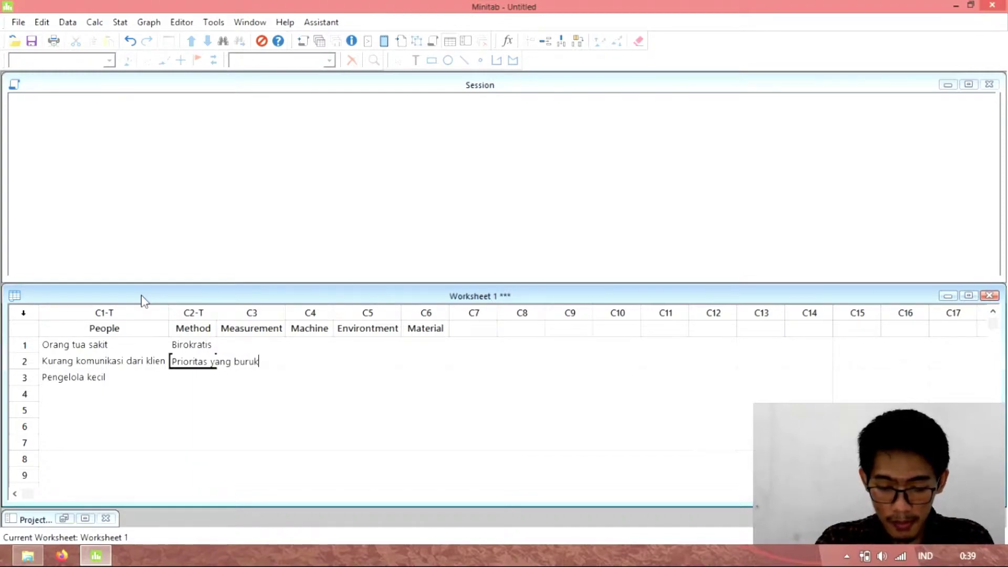
key("Return")
- Add "Variabel yang tidak terduga" and "Kurangnya perencanaan" in rows 3 and 4 of the Method column
type("V")
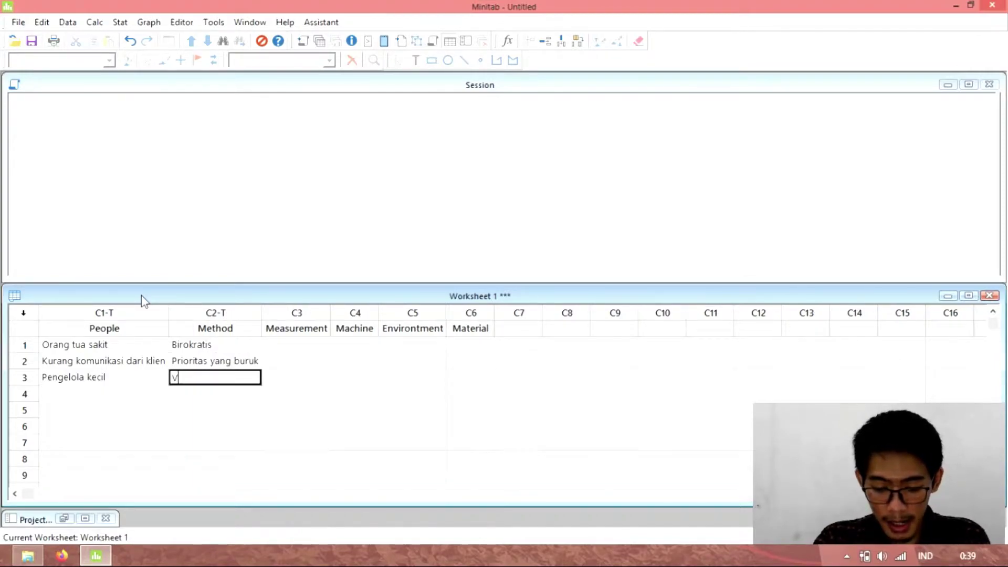
type("ariabel")
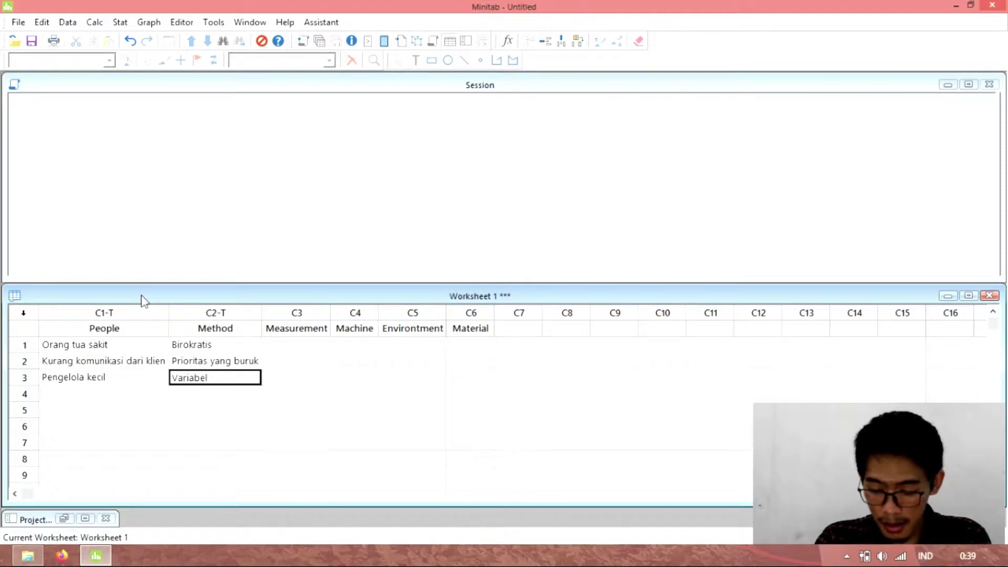
type(" yang tidak ")
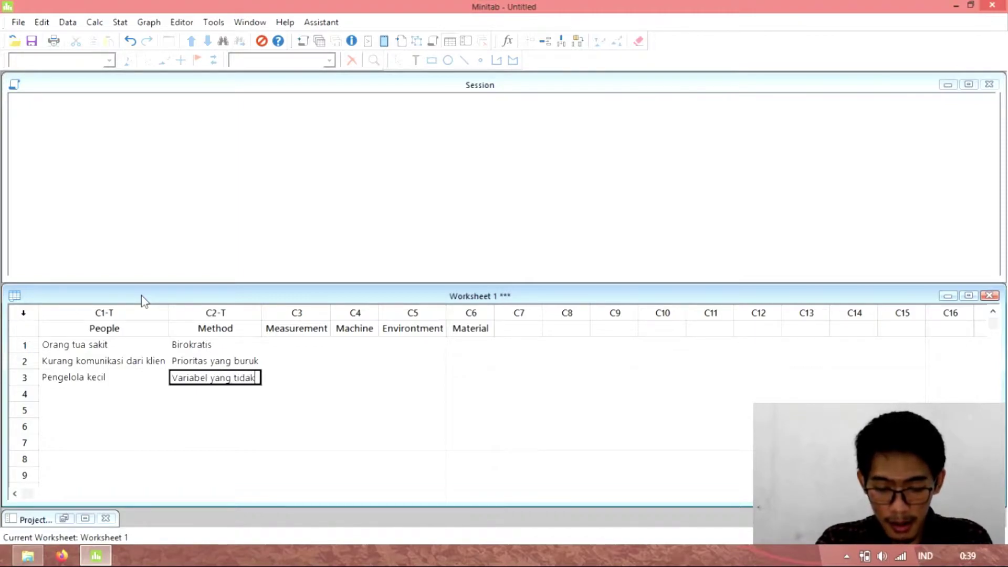
type("terduga")
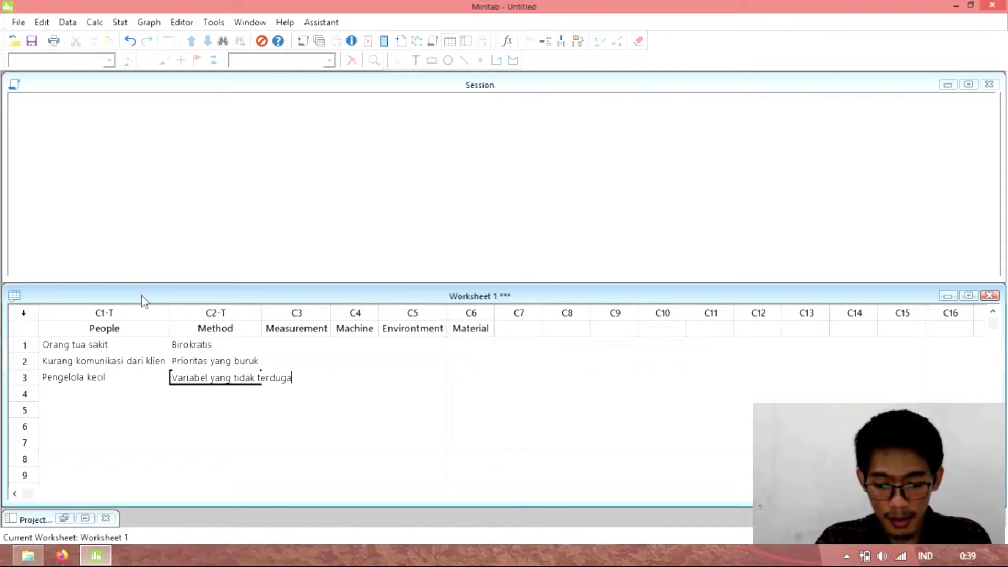
key("Return")
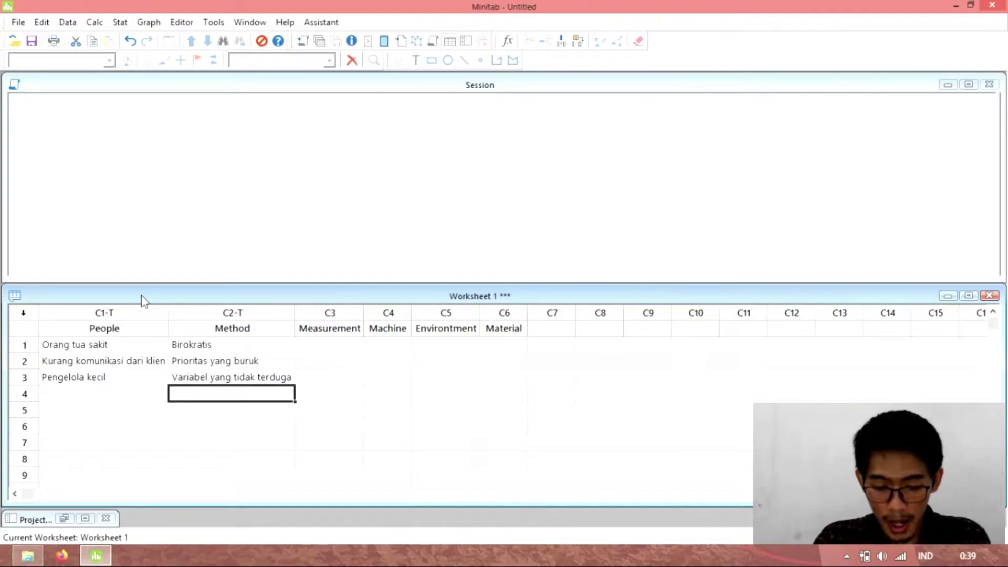
type("Kurangnya ")
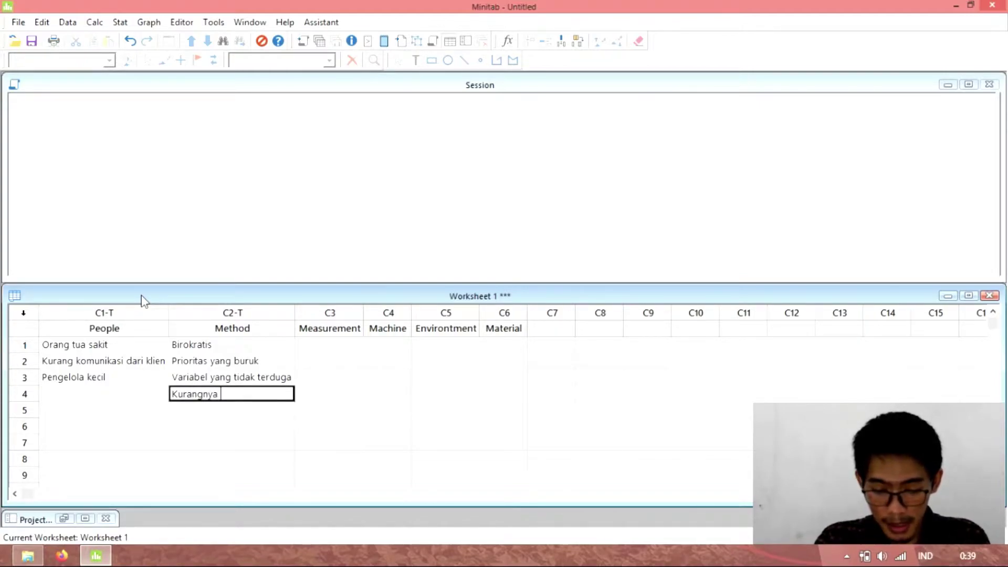
type("perencanaan")
key("Tab")
- Review the causes listed in the Method column
key("Left")
key("Up")
key("Up")
key("Up")
key("Down")
key("Down")
key("Down")
key("Up")
key("Up")
key("Up")
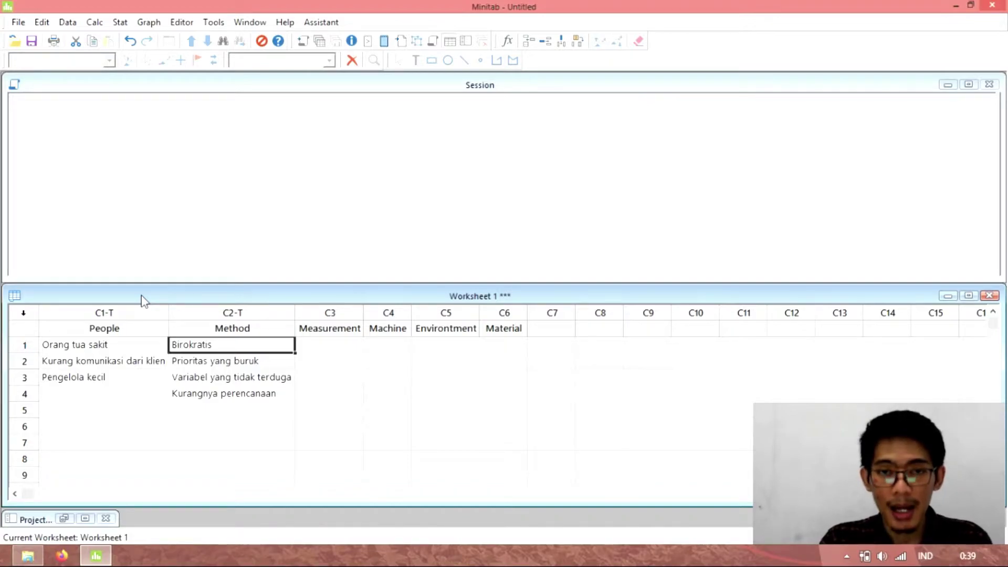
- Enter "Tidak Melakukan kemajuan proses" and "Tidak ada tujuan jangka pendek" in rows 1 and 2 of the Measurement column
key("Right")
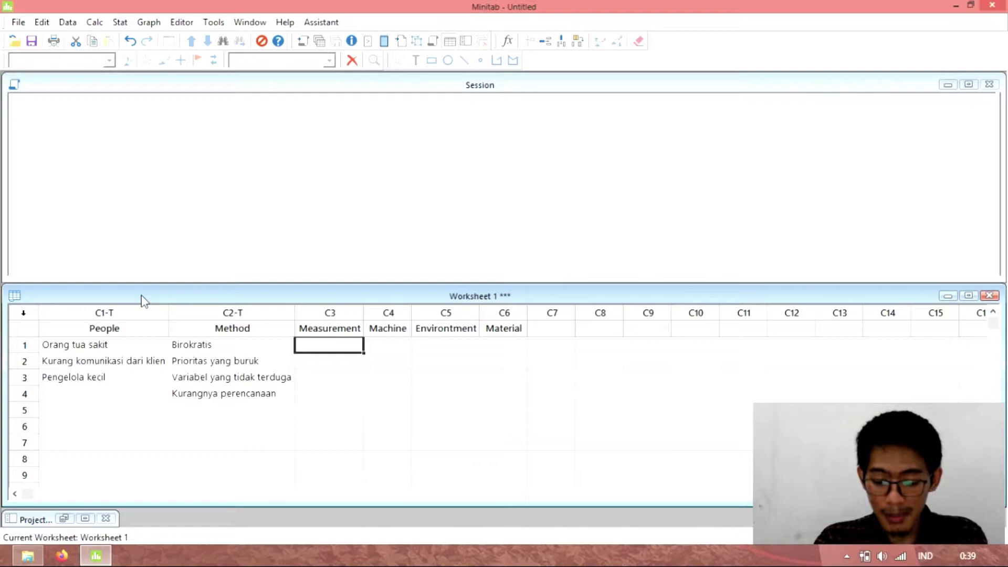
type("Ti")
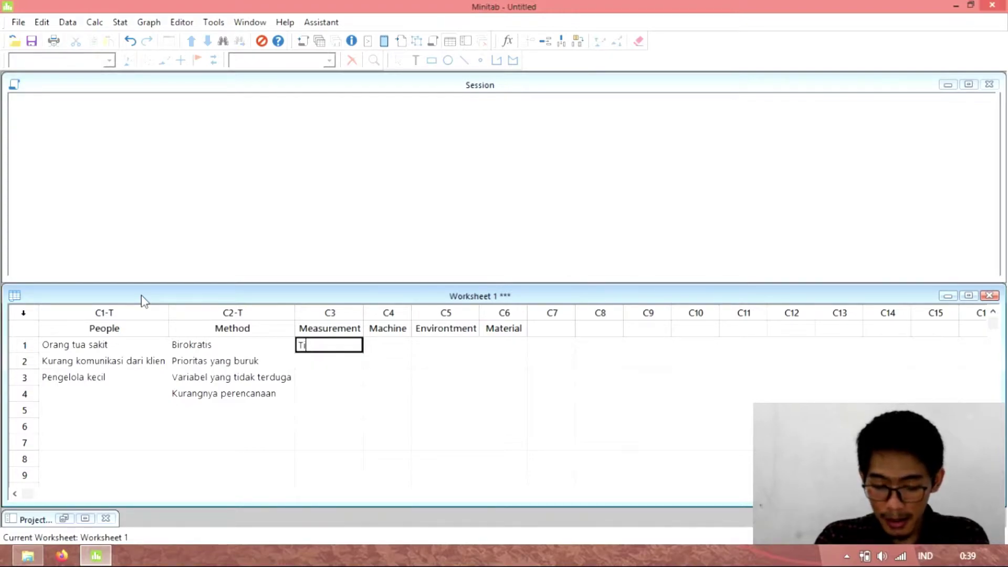
type("dak Melak")
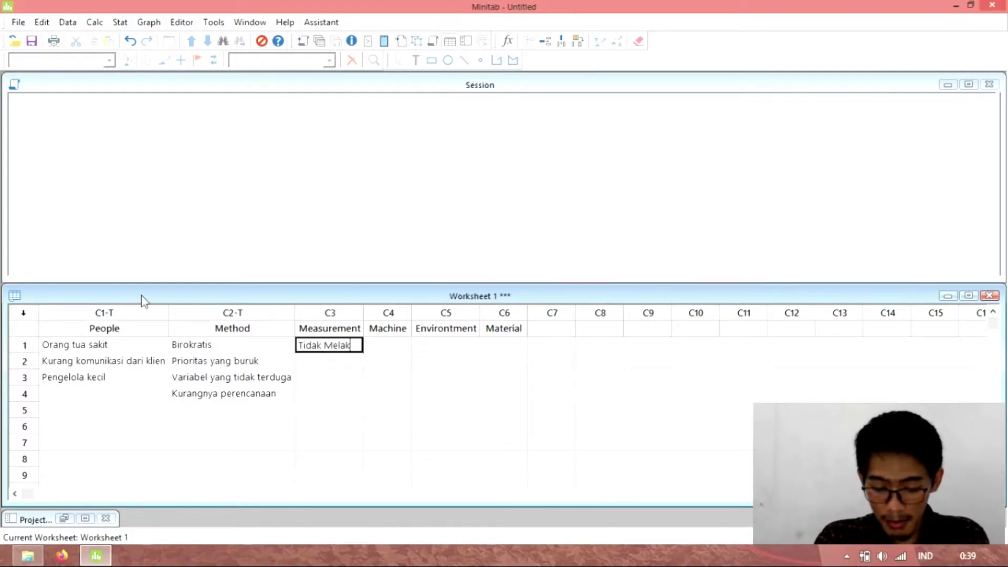
type("ukan kemajuan proses")
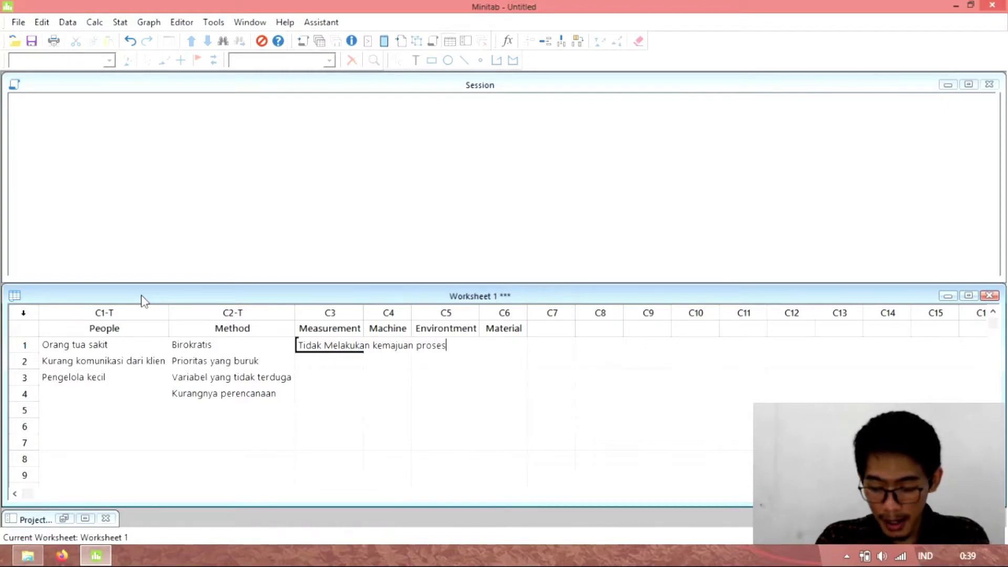
key("Return")
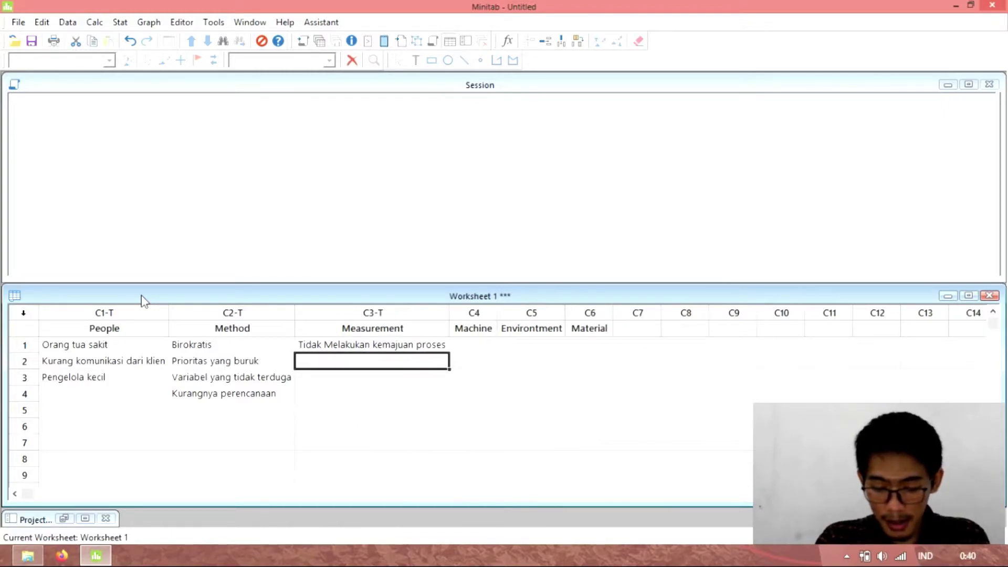
type("Tidak")
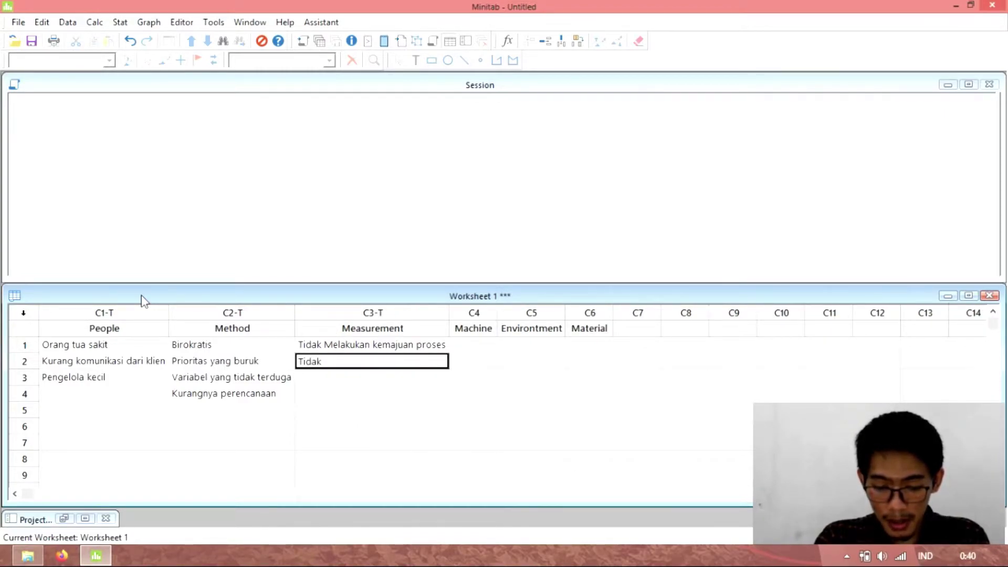
type(" ada tujuan")
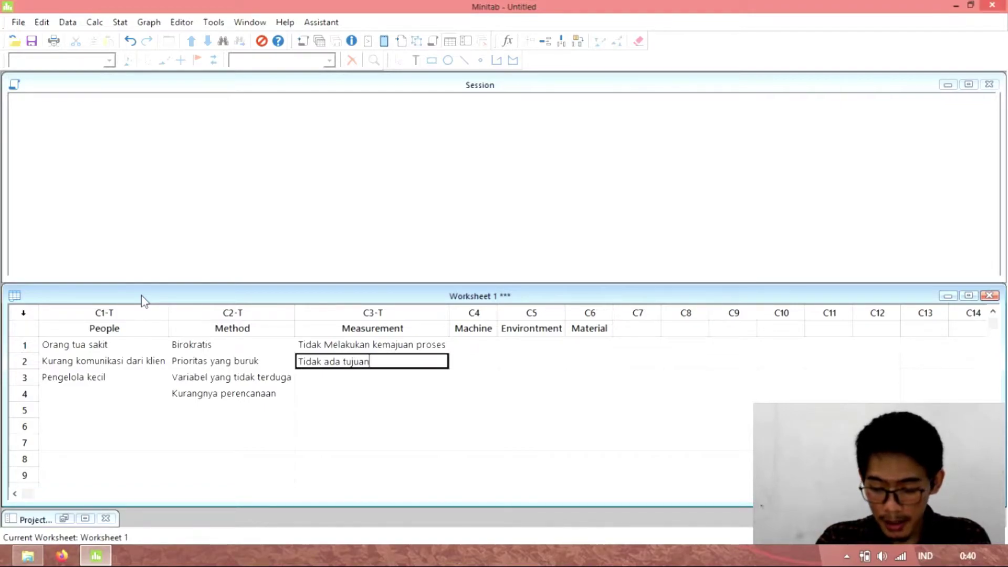
type(" jangka pe")
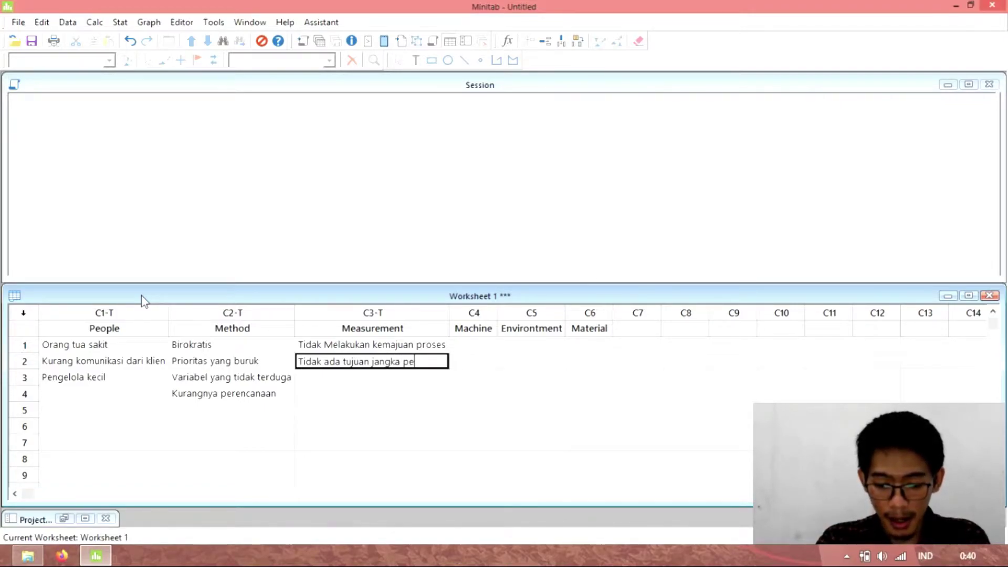
type("ndek")
key("Return")
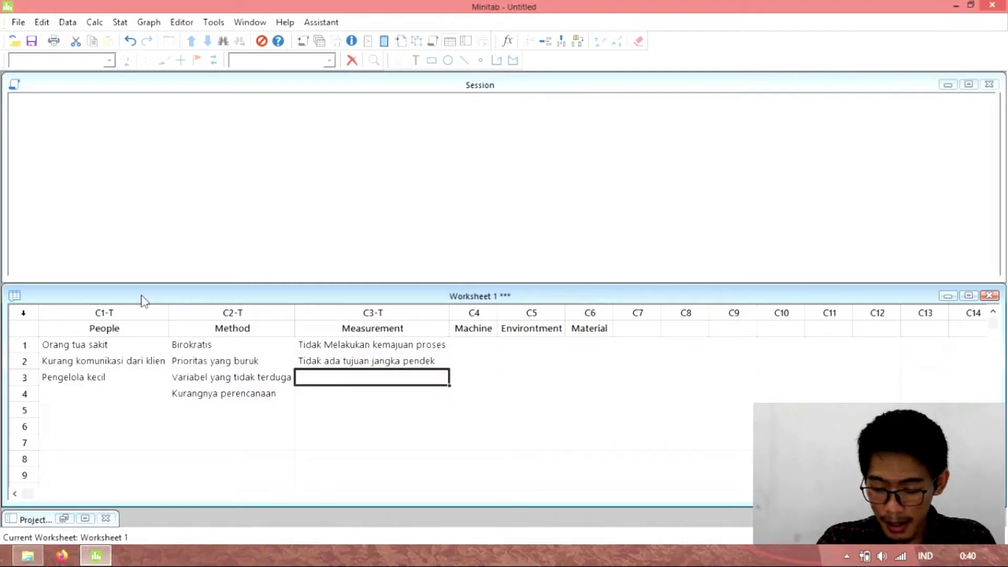
- Add "Kurangnya akuntabilitas" and "Tidak ada absensi" in rows 3 and 4 of the Measurement column
type("Kurang")
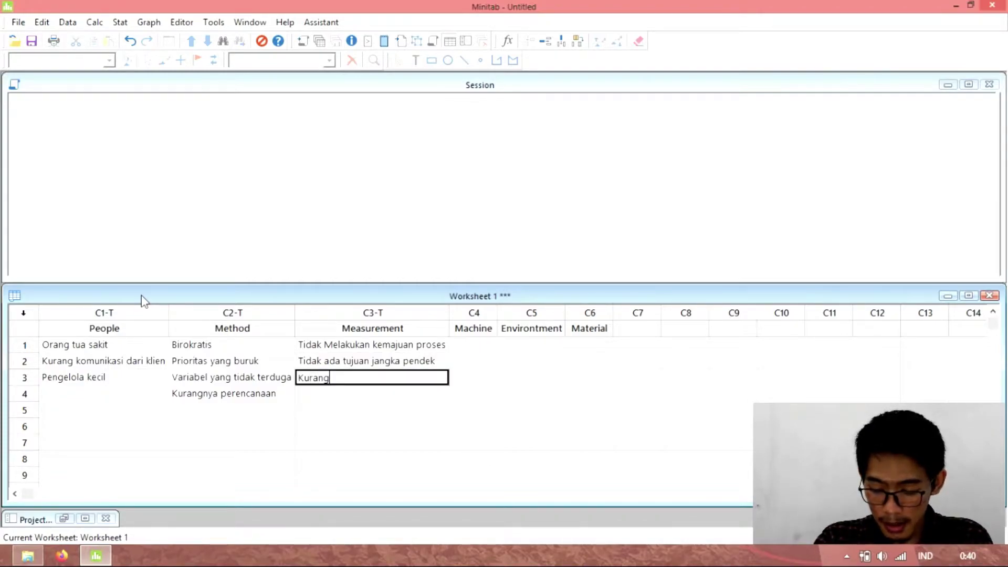
type("nya a")
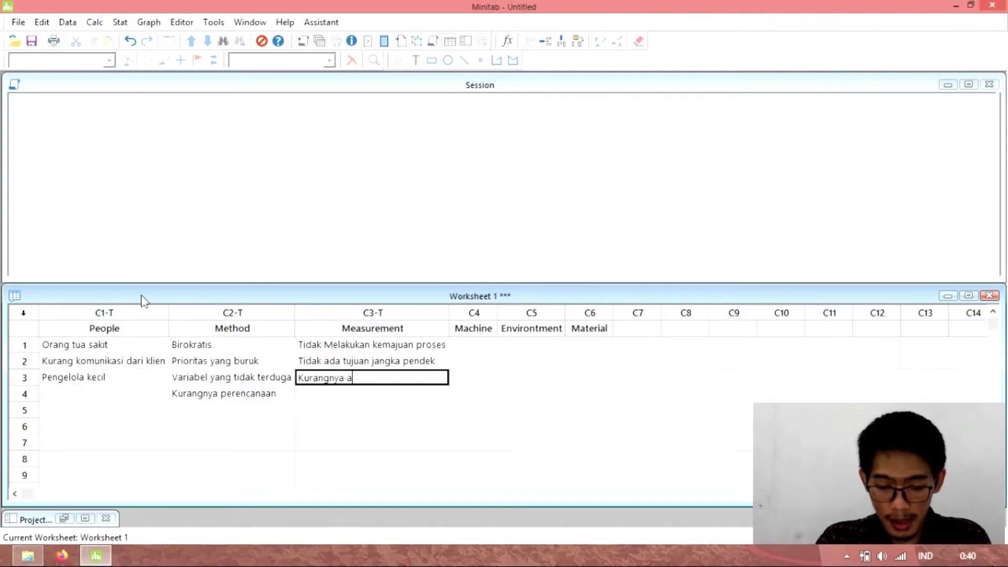
type("kuntabilitas")
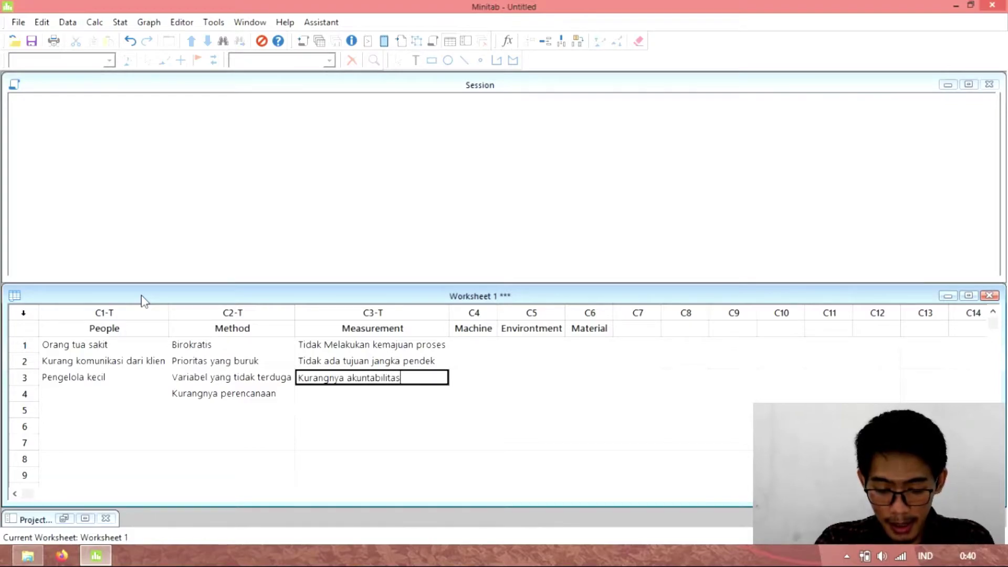
key("Return")
type("T")
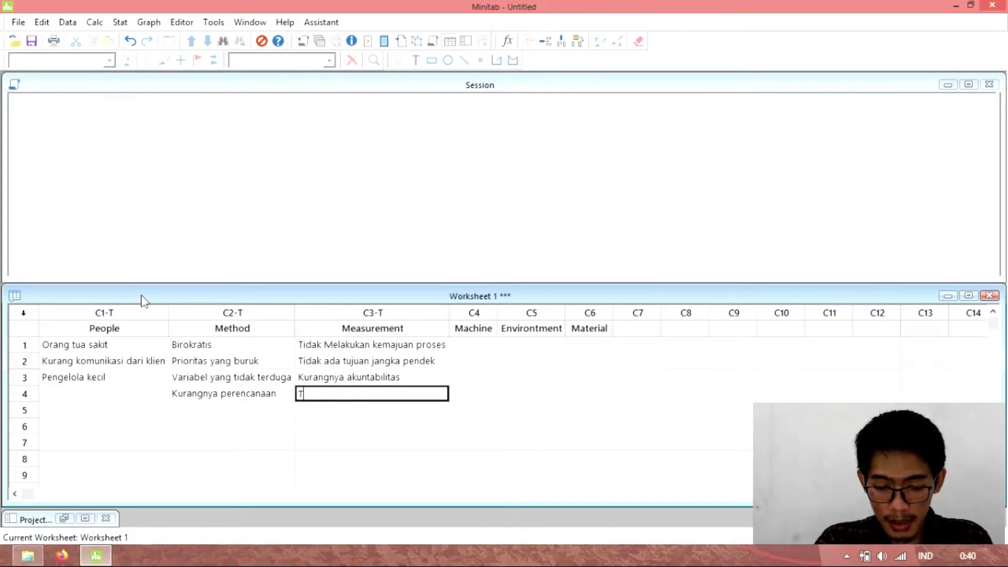
type("idak ada absensi")
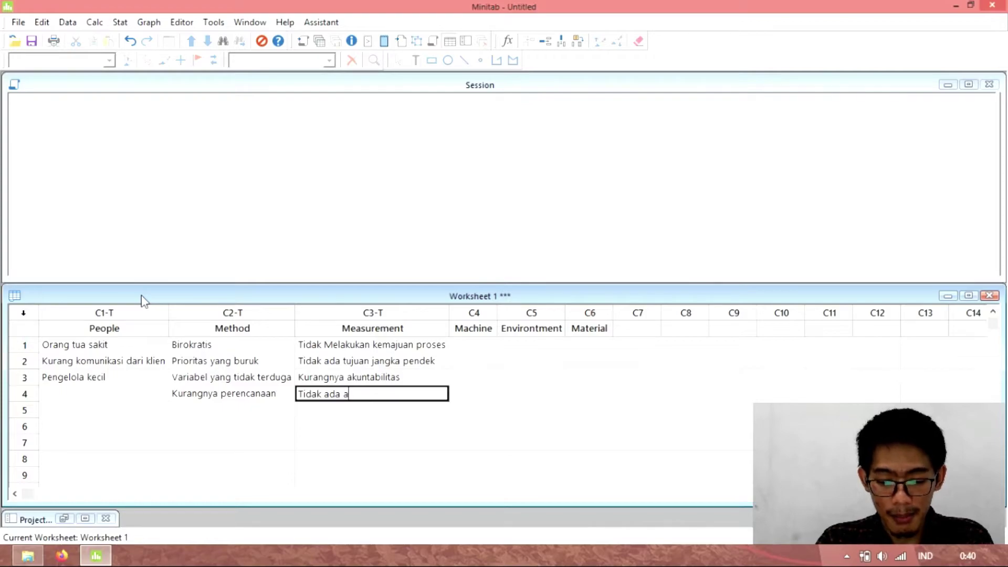
key("Up")
- Review the causes listed in the Measurement column
key("Up")
key("Up")
key("Down")
key("Down")
key("Up")
key("Up")
key("Down")
key("Down")
- Enter "Mesin kopi rusak" and "Motor tidak hidup" in rows 1 and 2 of the Machine column
key("Right")
key("Up")
key("Up")
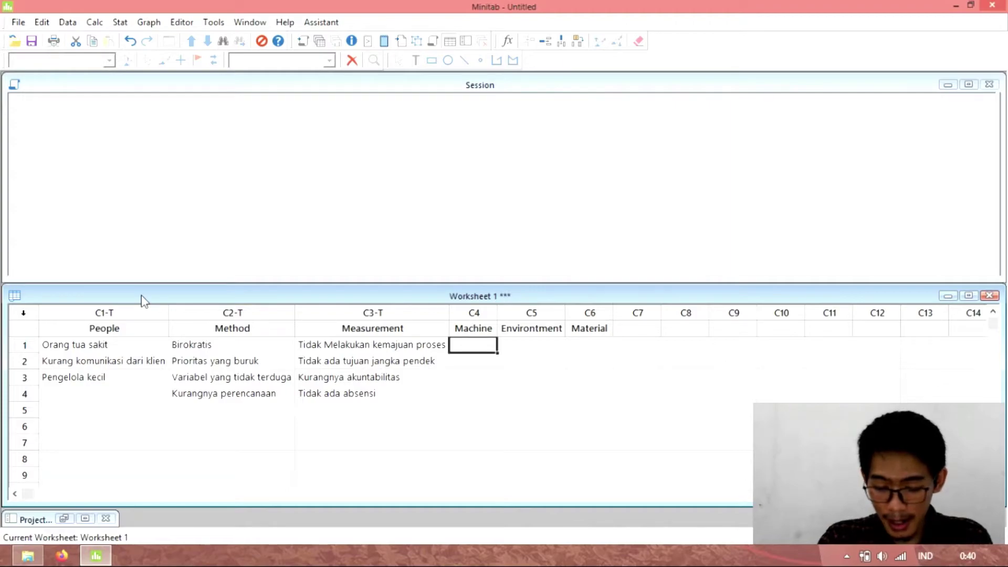
type("Mesin ")
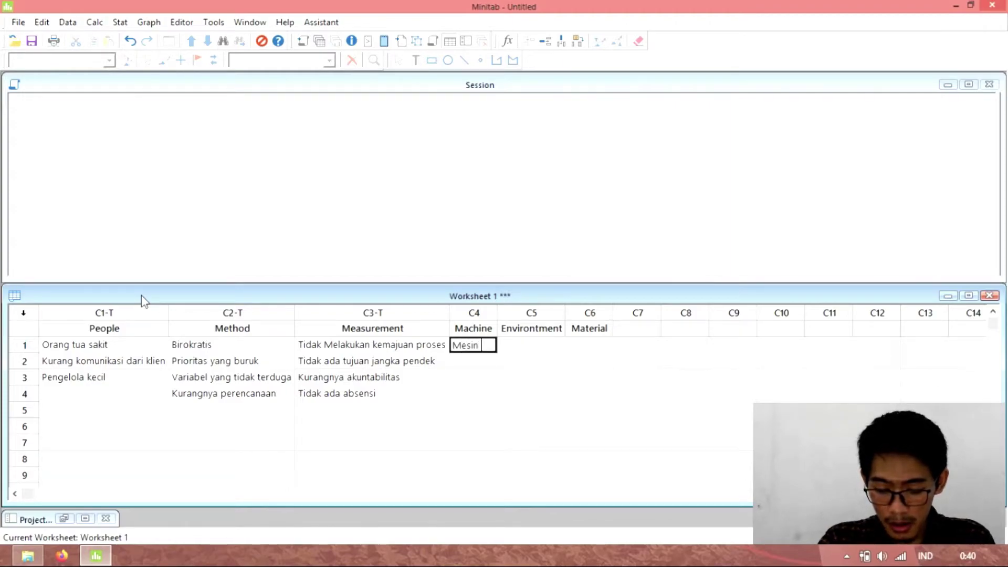
type("kopi rusak")
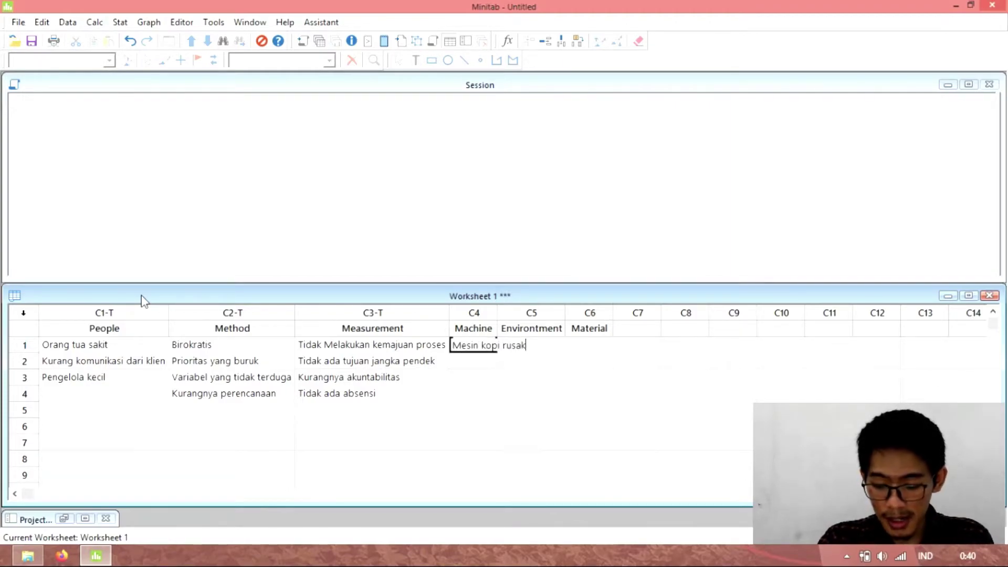
key("Return")
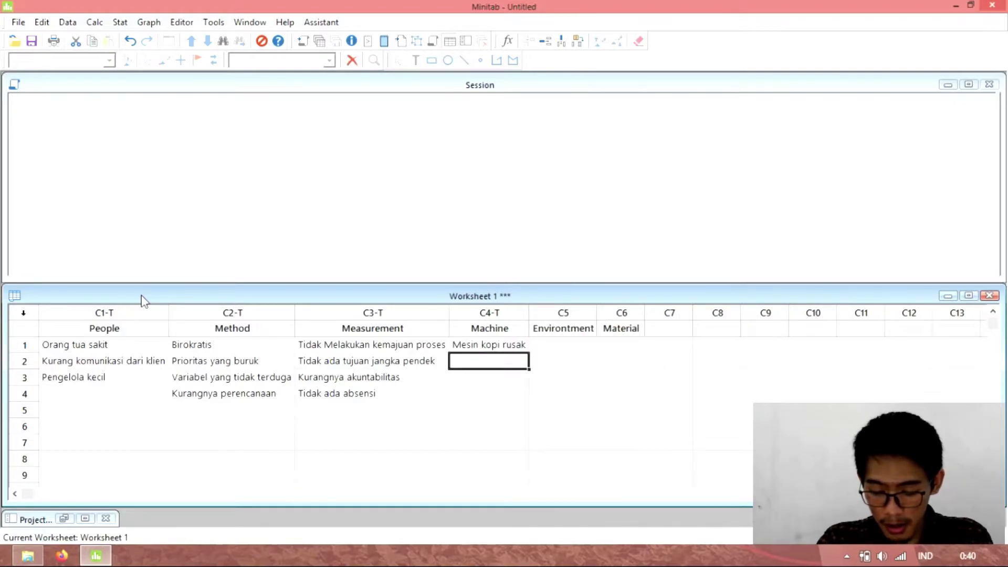
type("Motor tidak ")
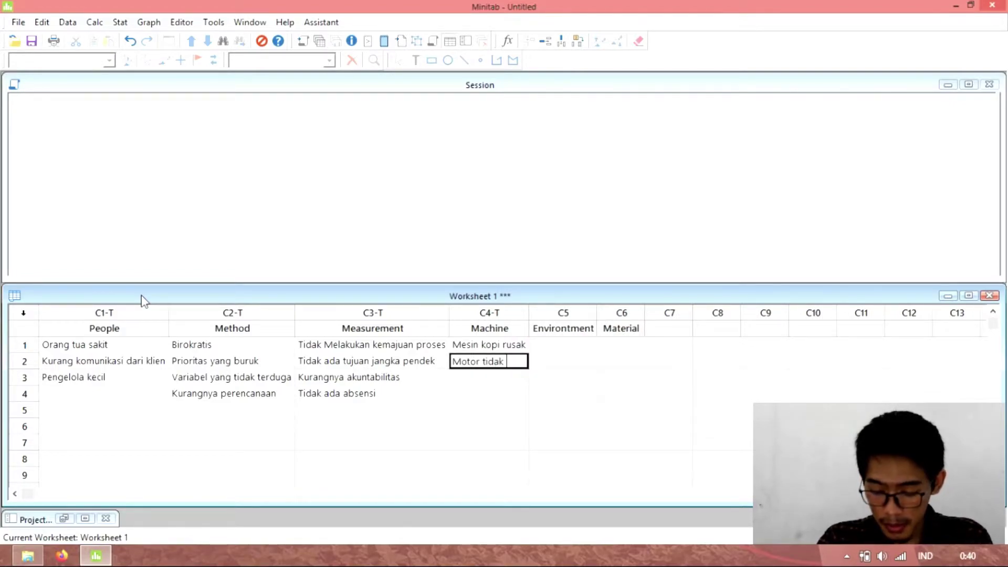
type("hidup")
key("Return")
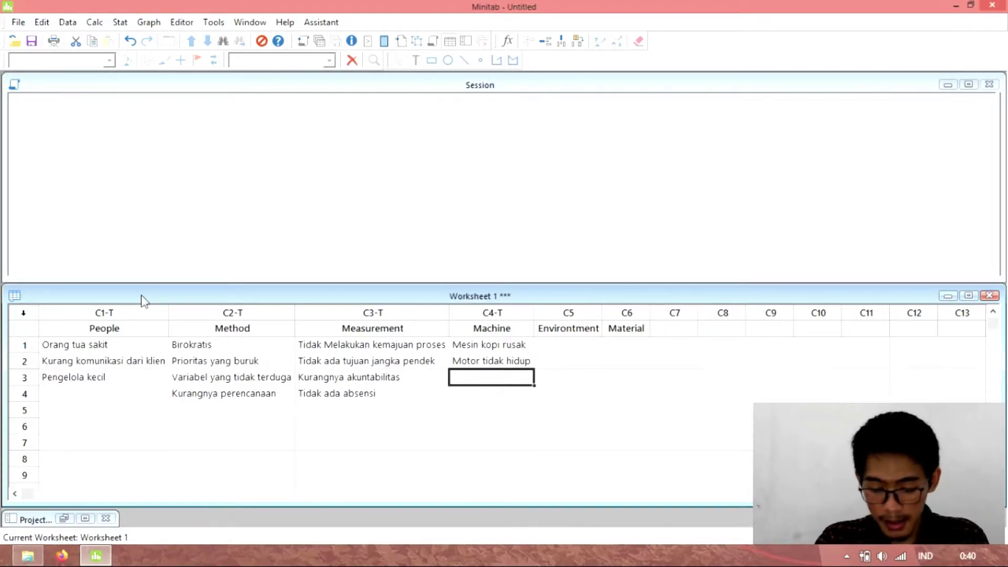
- Add "Jaringan internet lambat" and "Komputernya Lambat" in rows 3 and 4 of the Machine column
type("Jaringan ")
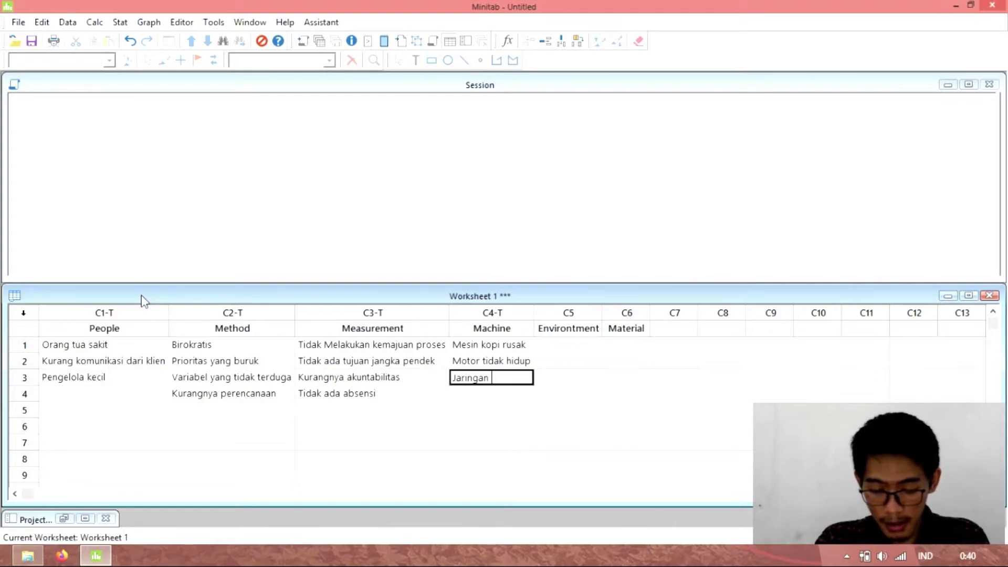
type("interne")
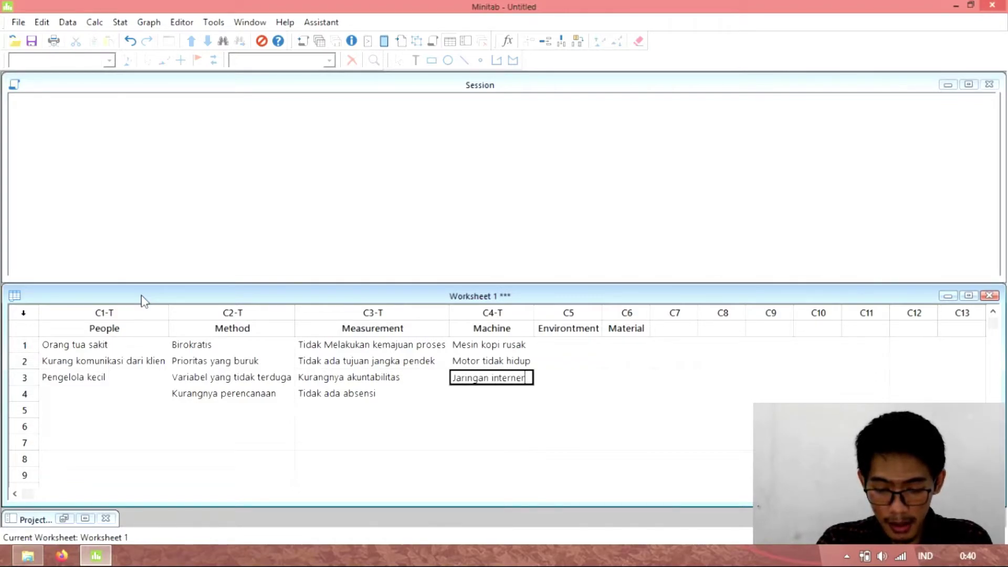
type("t lambat")
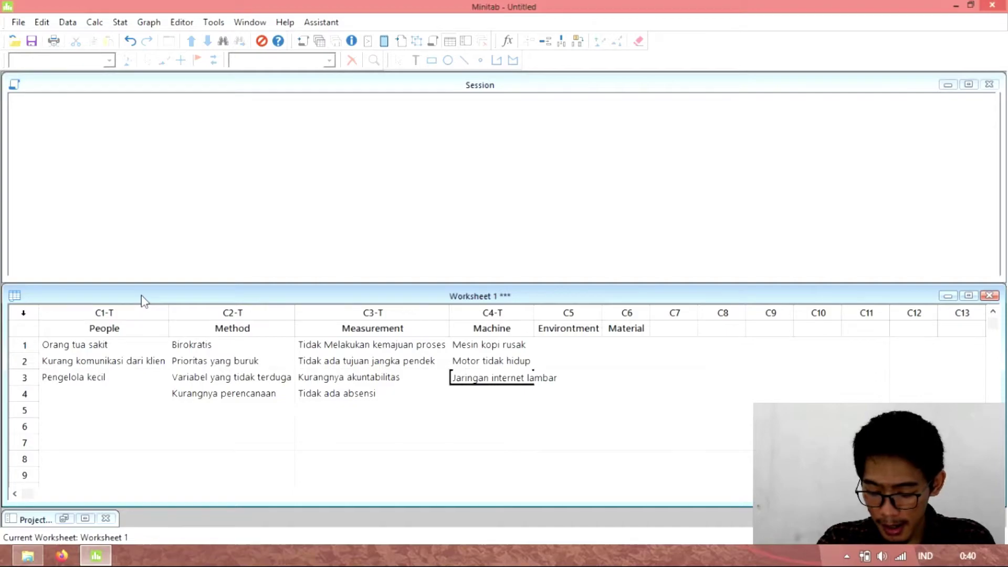
key("Return")
type("K")
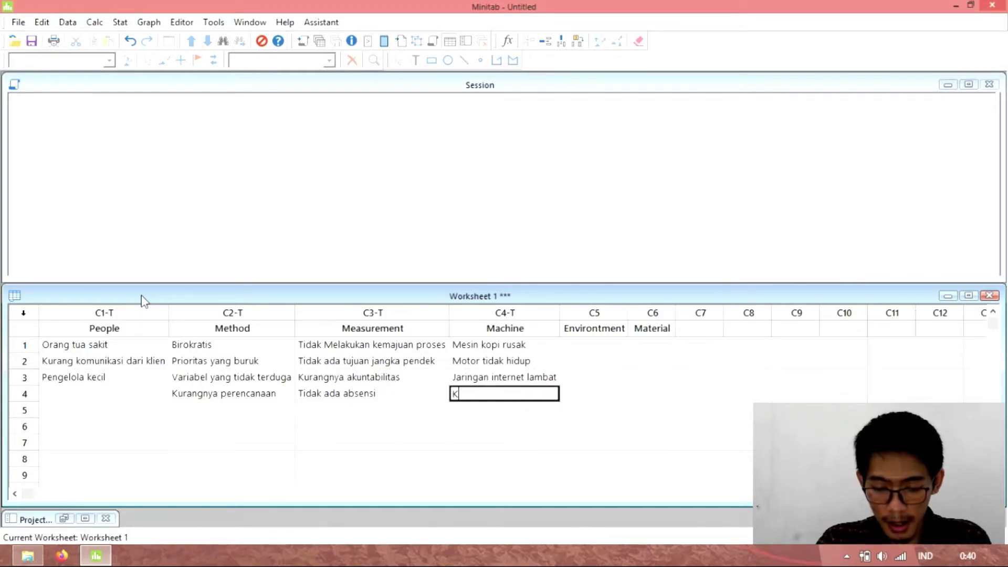
type("omputernya Lambat")
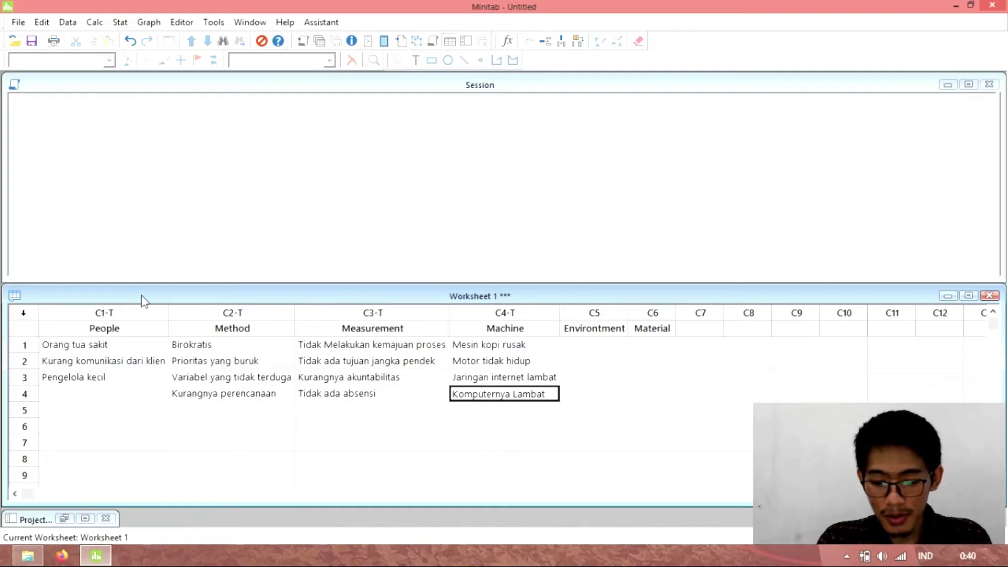
key("Tab")
- Enter "Lampu Neon" and "Bilik kecil" in rows 1 and 2 of the Environtment column
key("Up")
key("Up")
key("Up")
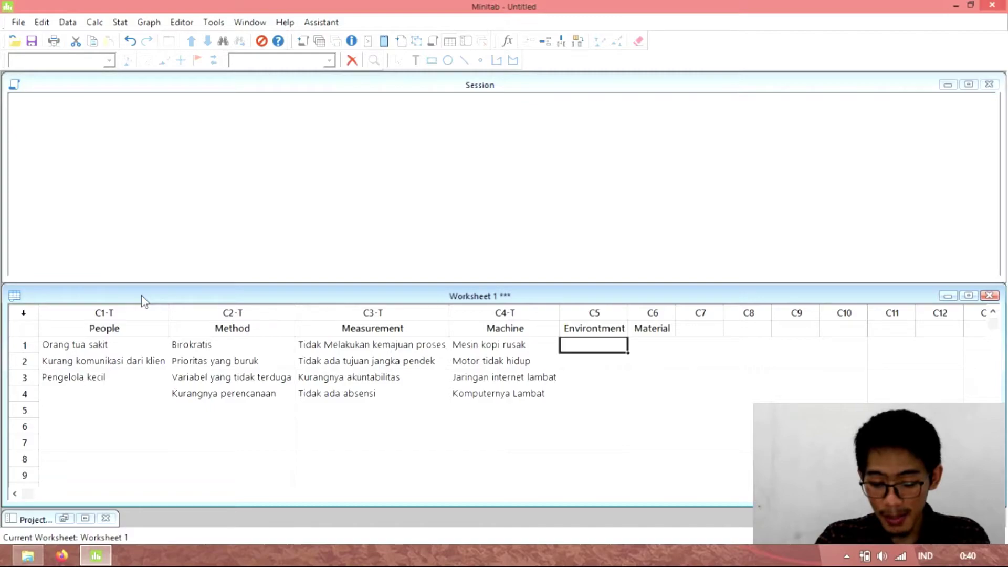
type("Lamp")
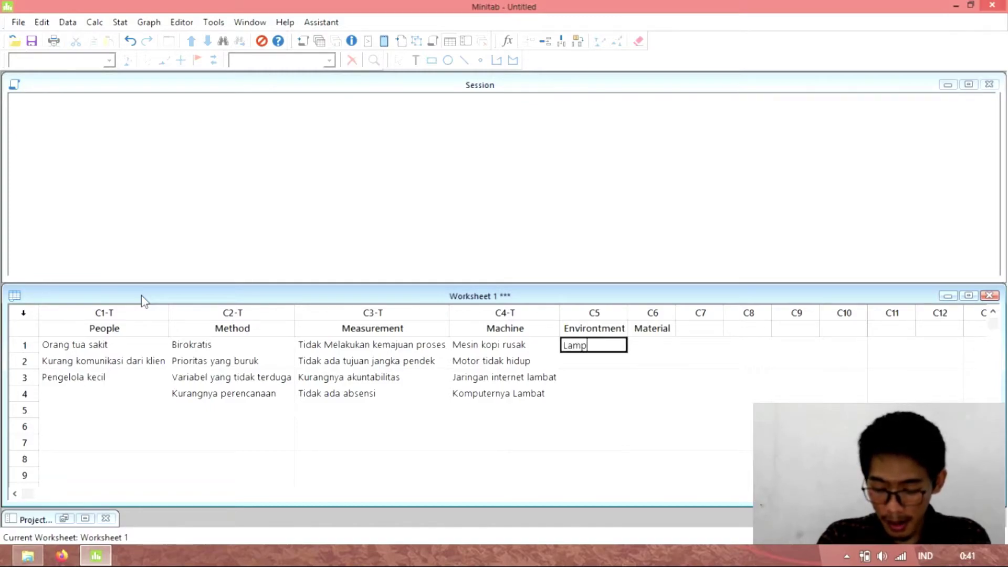
type("u Neon")
key("Return")
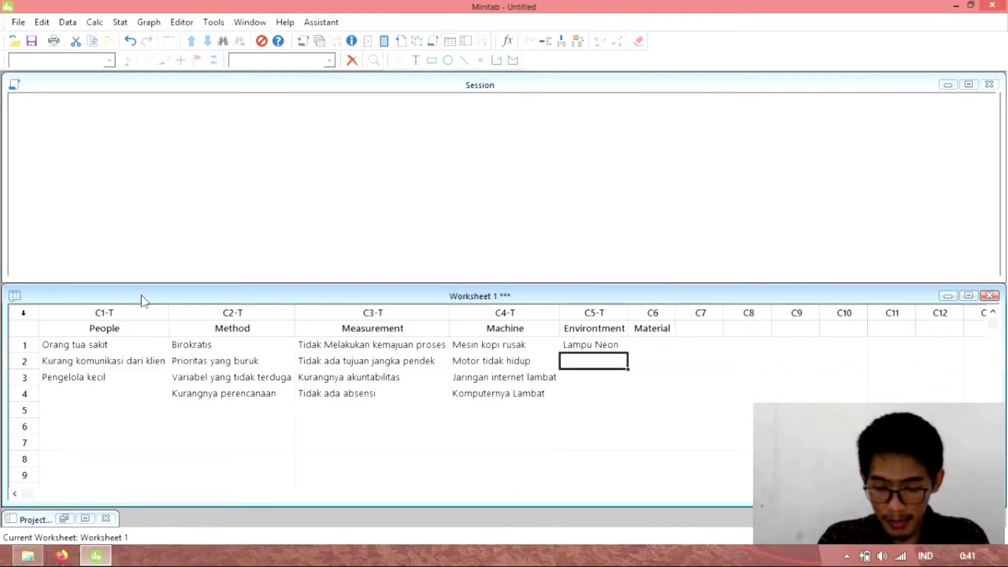
type("Bilik kecil")
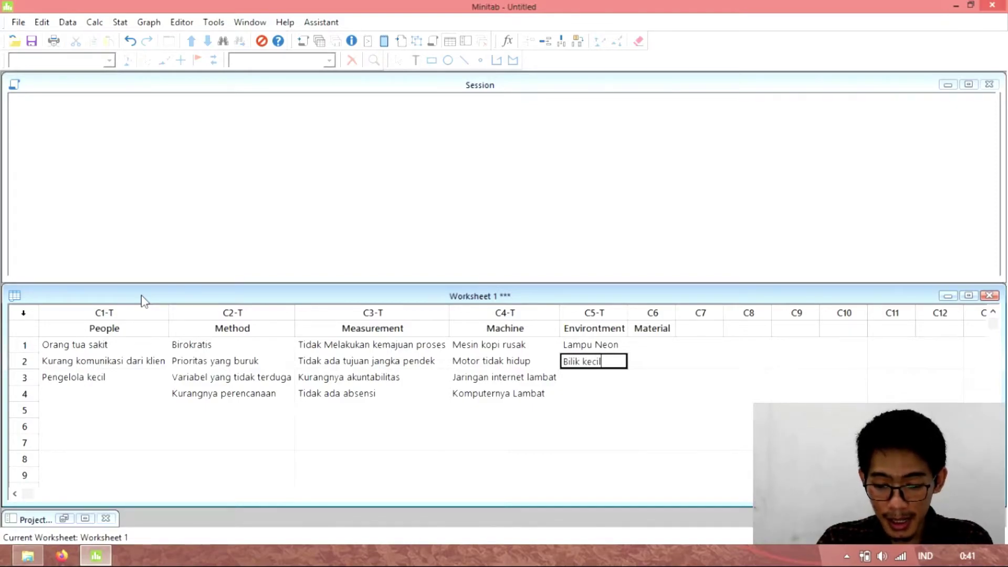
key("Return")
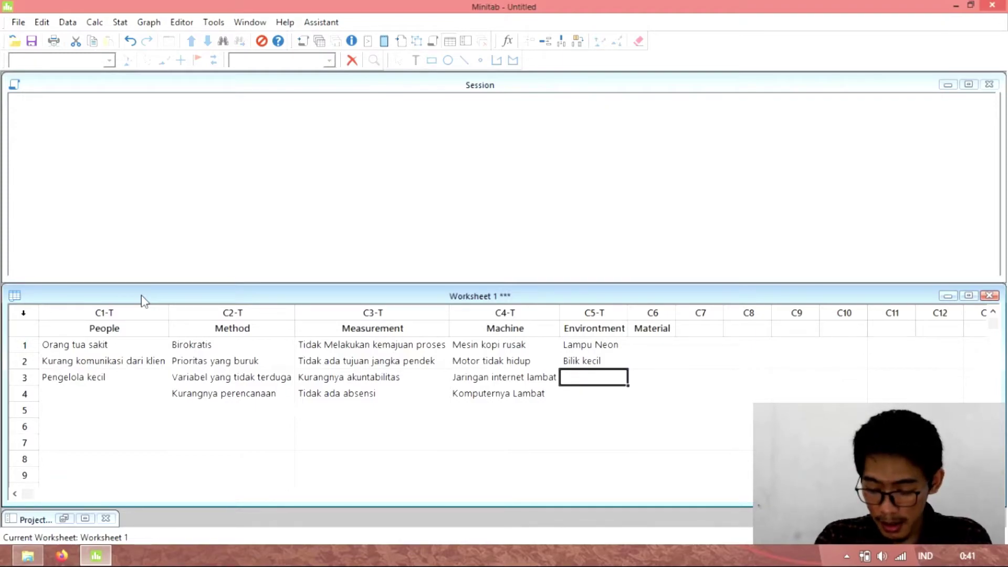
- Enter "Kantornya dingin" and "Rekan kerja kurang kondusif" in rows 3 and 4 of the Environtment column
type("Kantor")
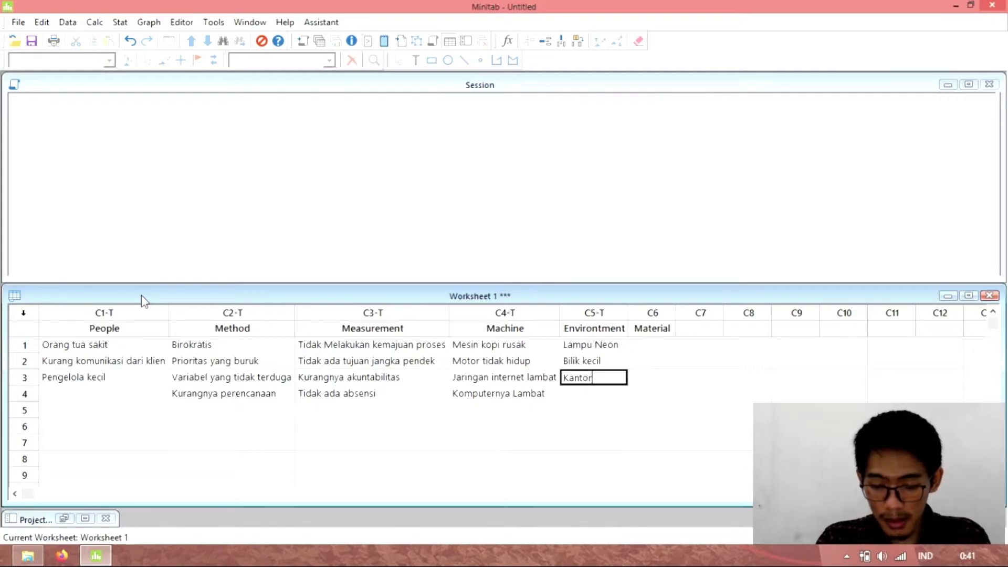
type("nya dingin")
key("Return")
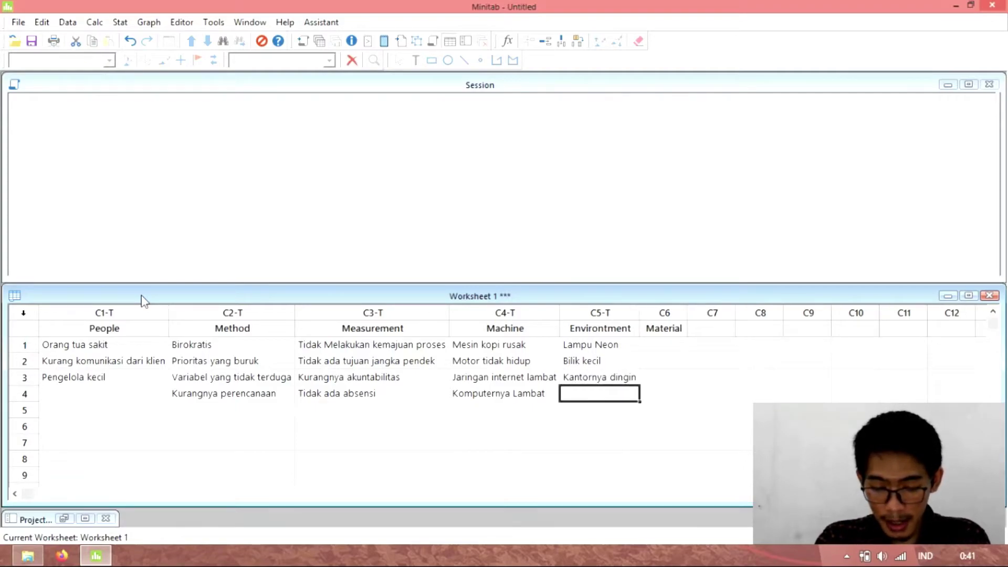
type("Rekan kerja")
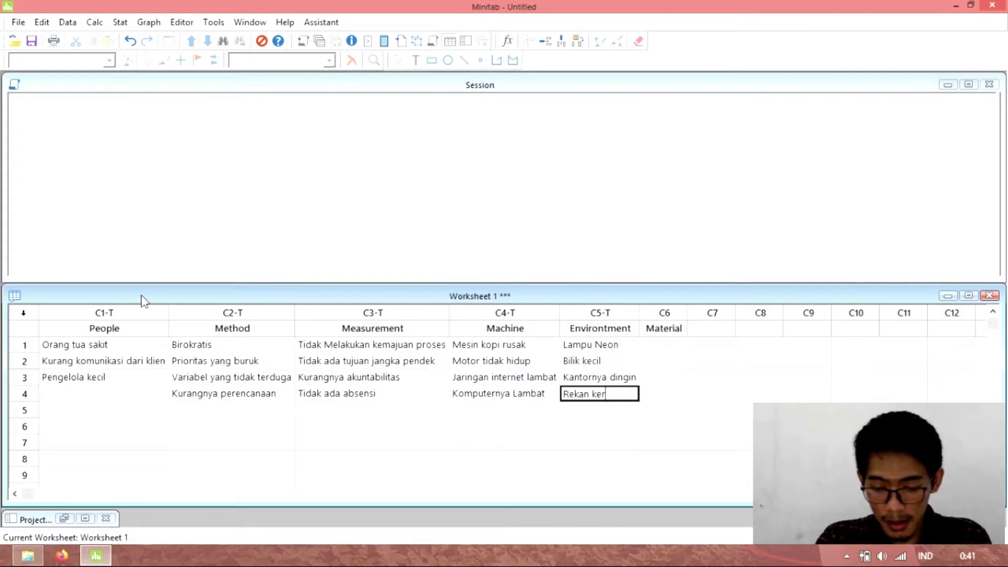
type("urang ")
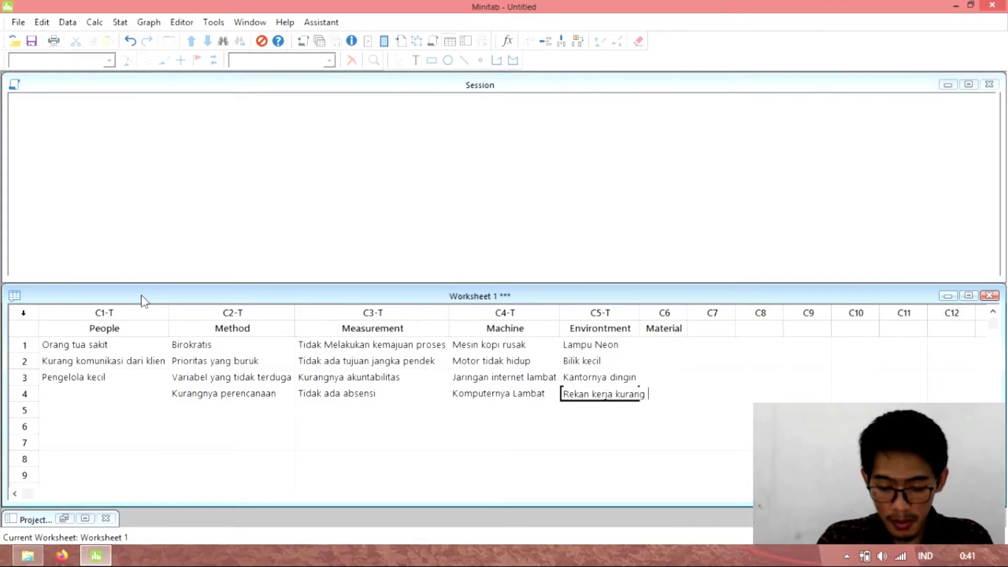
type("kondusif")
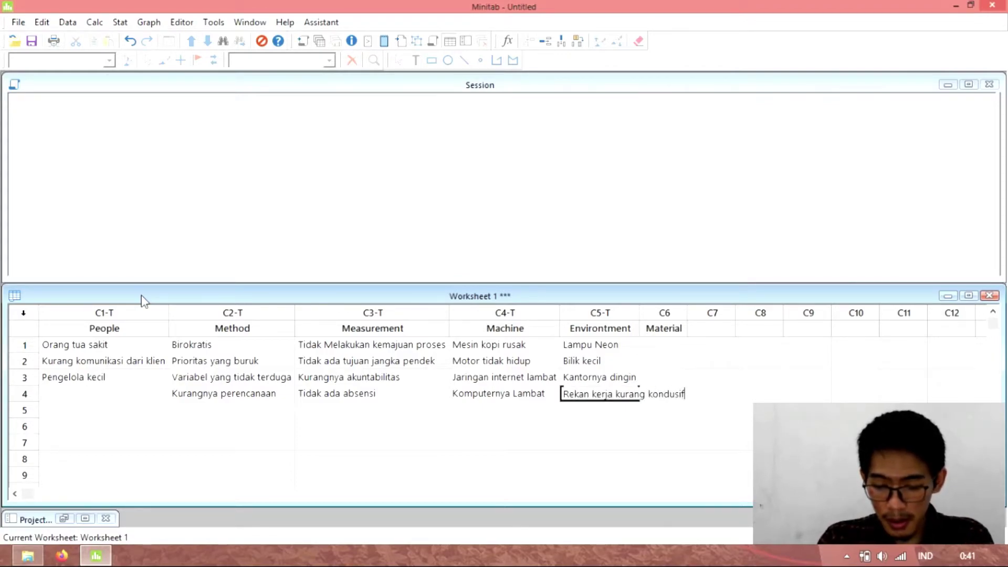
key("Tab")
- Enter "Meja tidak stabil" and "Tidak ada kertas print" in rows 1 and 2 of the Material column
key("Up")
key("Up")
key("Up")
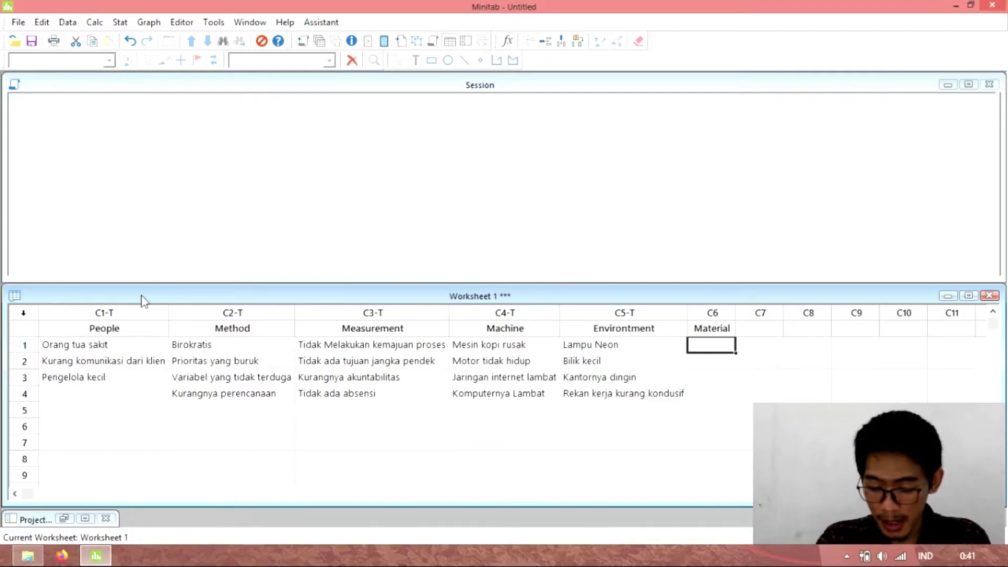
type("Meja tidak stabil")
key("Return")
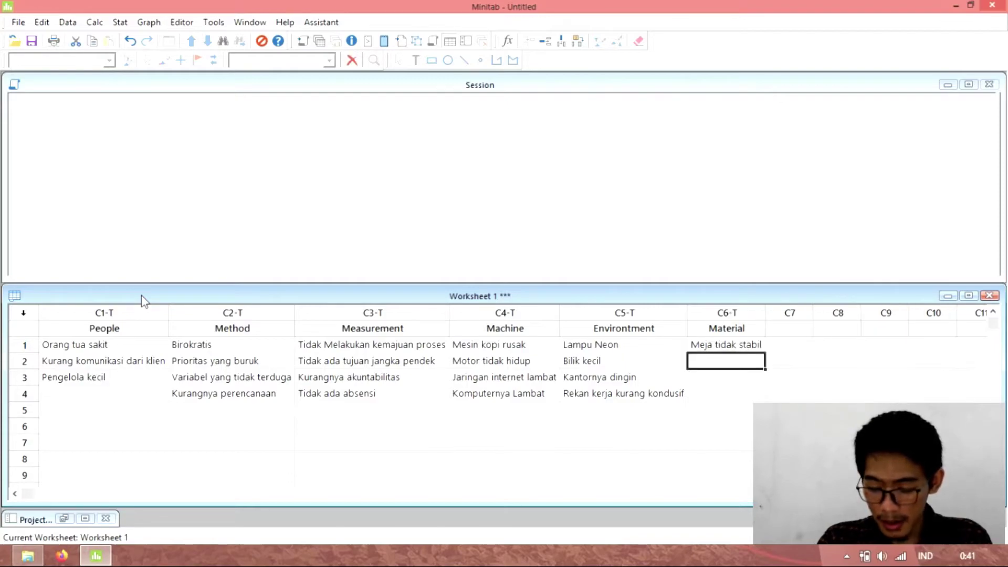
type("Tidak")
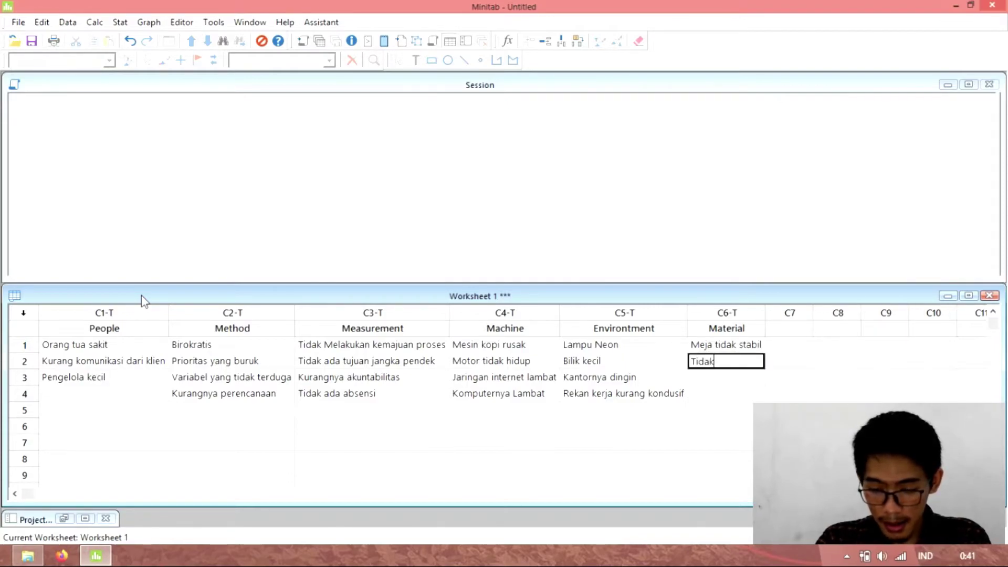
type(" ada")
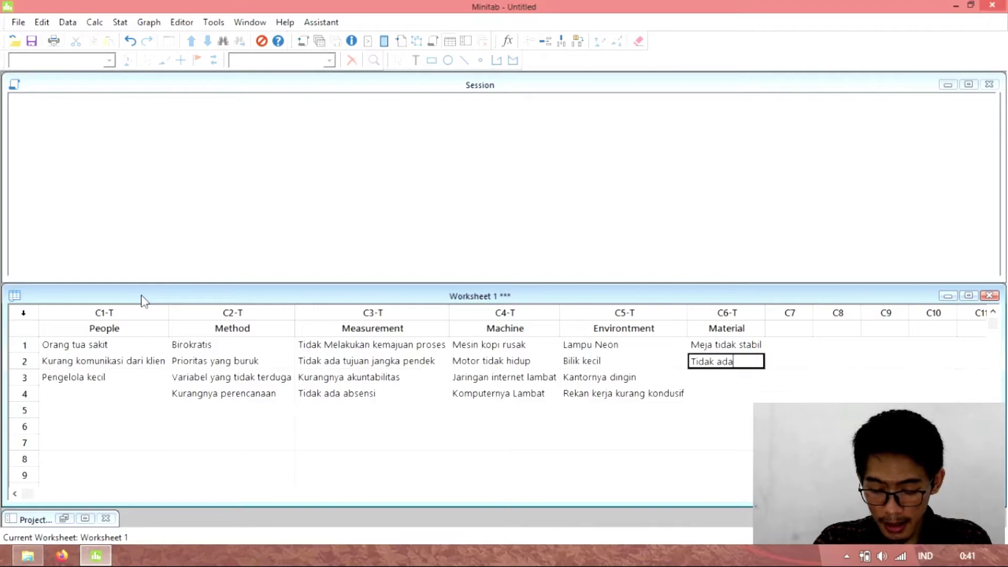
type(" kertas print")
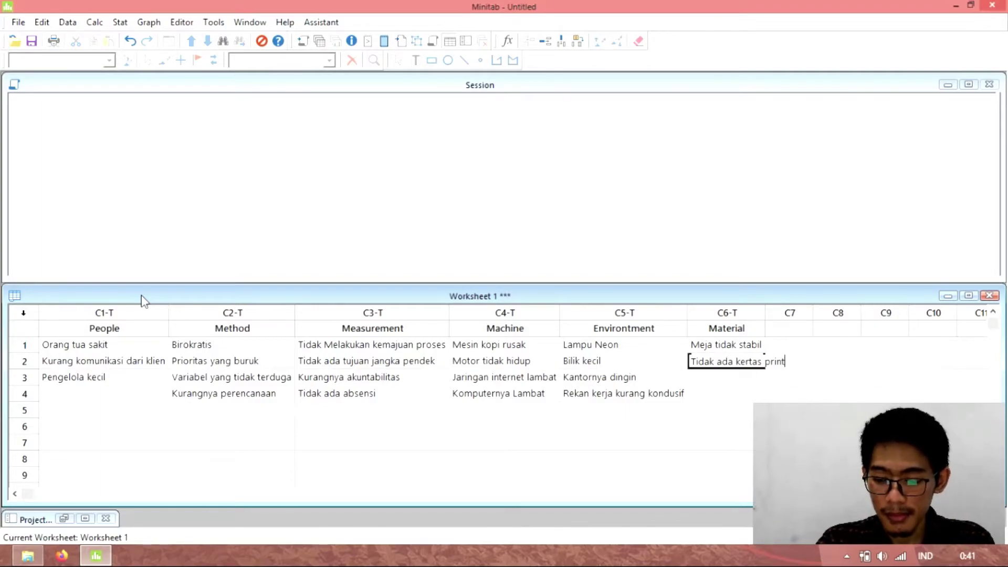
key("Return")
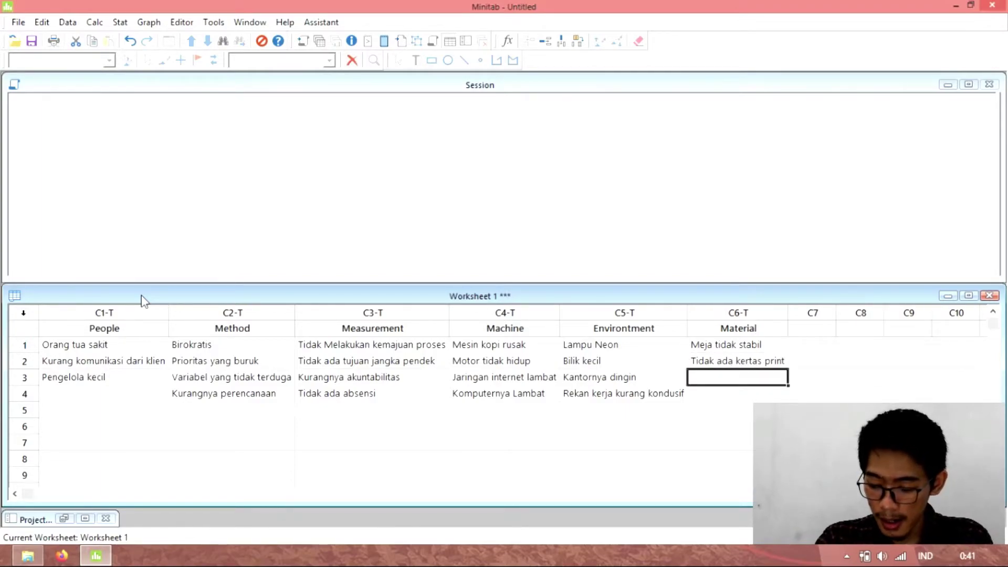
- Add "Tidak ada pena" and "Kursi meja melengking" in rows 3 and 4 of the Material column
type("Tidak ada pena")
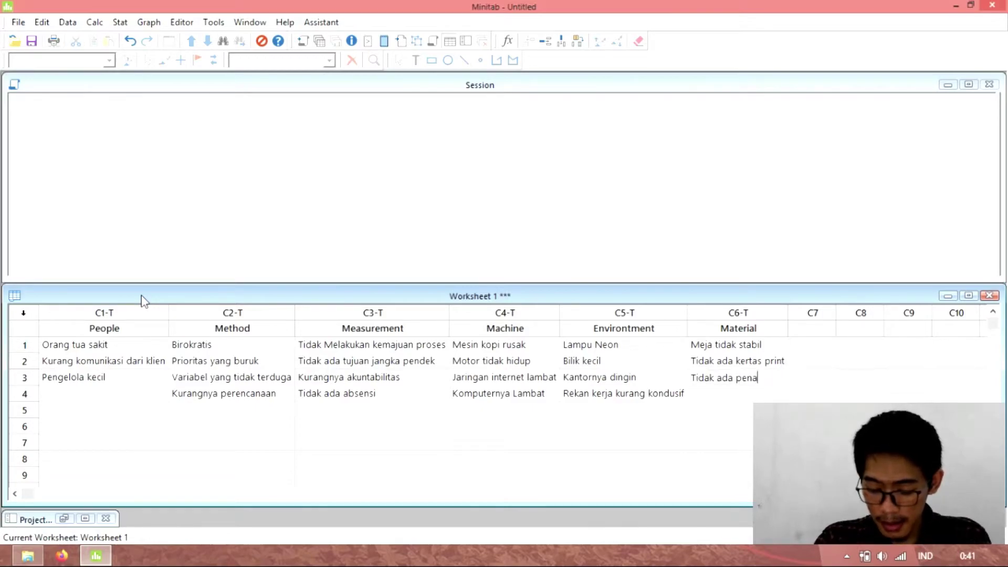
key("Return")
type("Kursi meda")
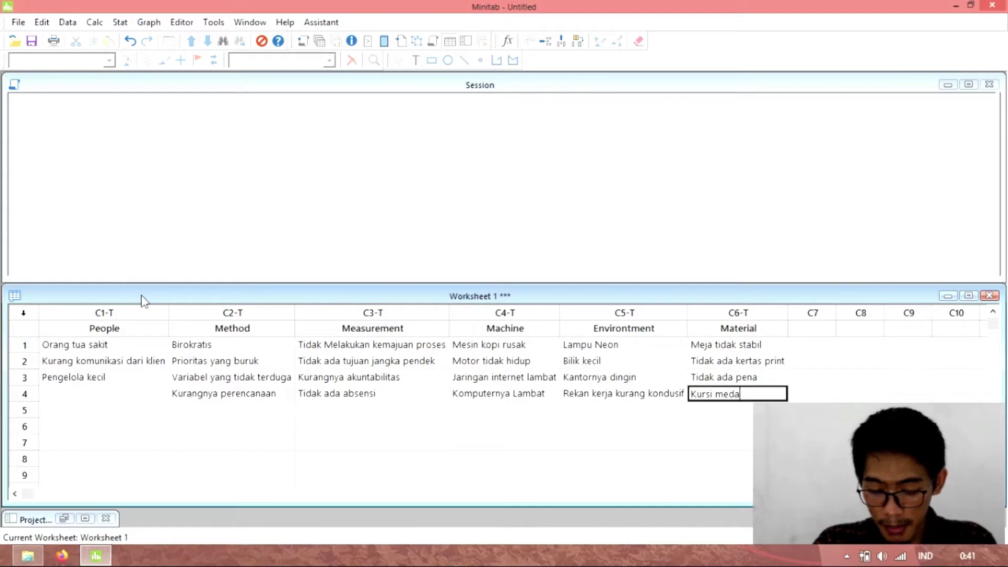
key("BackSpace")
key("BackSpace")
type("ja mele")
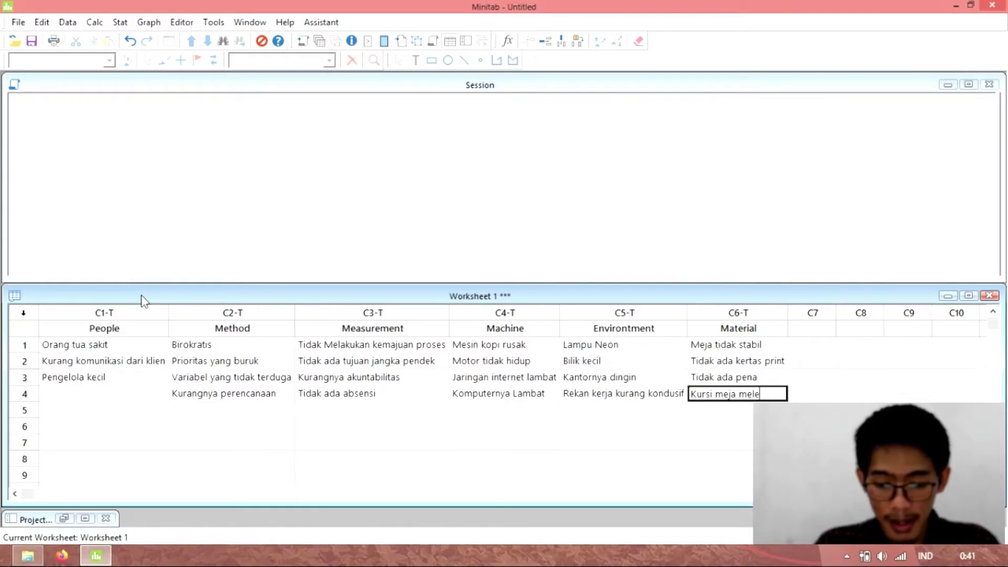
type("ngking")
key("Tab")
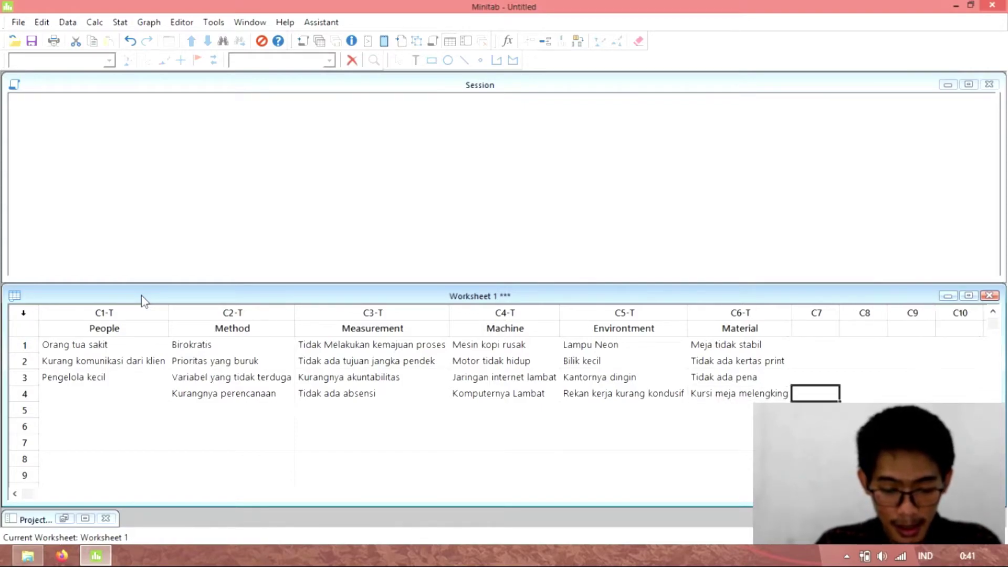
- Review the entered causes across the category columns of the worksheet
key("Up")
key("Up")
key("Left")
key("Up")
key("Left")
key("Left")
key("Left")
key("Left")
key("Right")
key("Right")
key("Right")
key("Right")
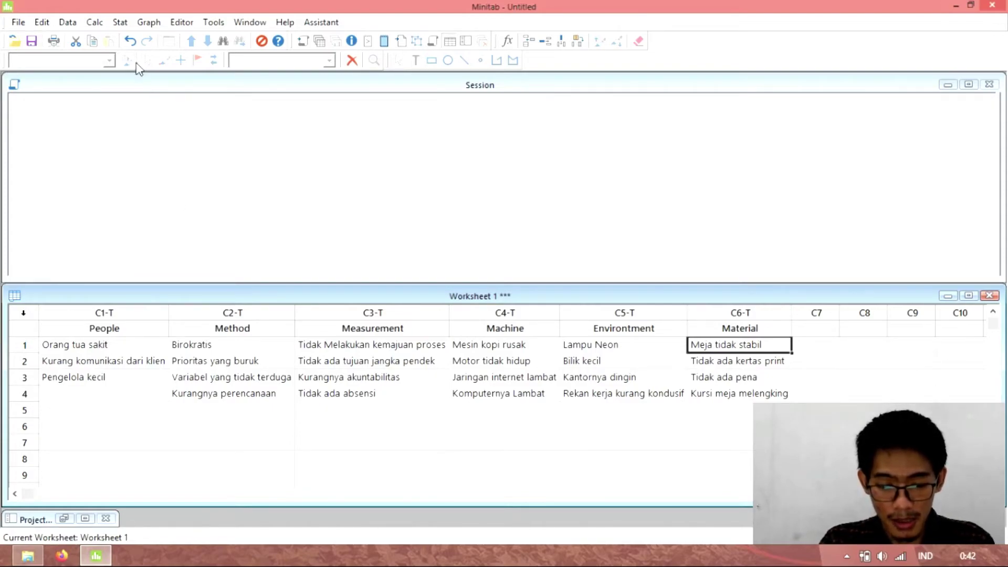
- Start a Cause-and-Effect diagram and assign the People column to branch 1 with the label "People"
left_click(120, 22)
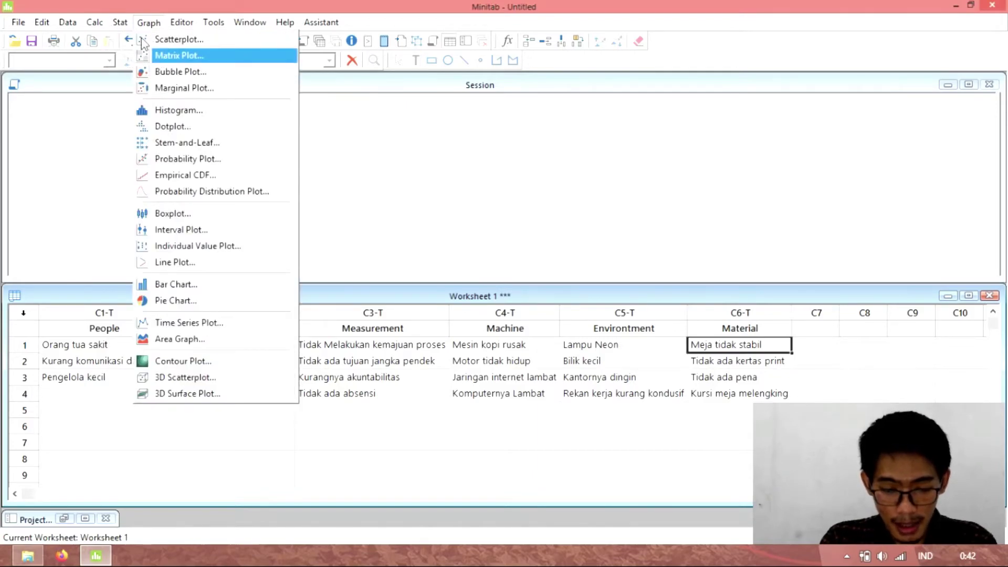
mouse_move(173, 124)
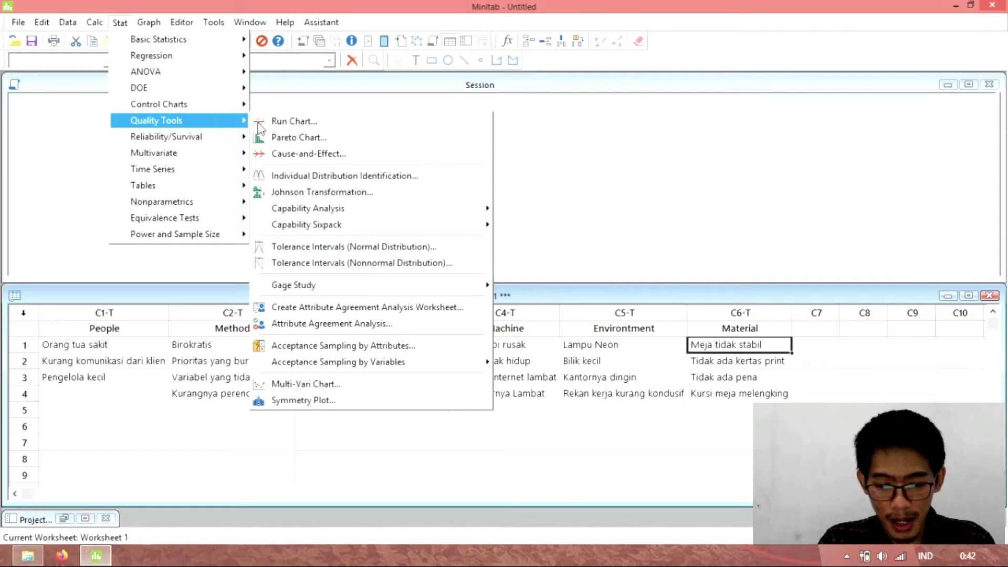
left_click(283, 157)
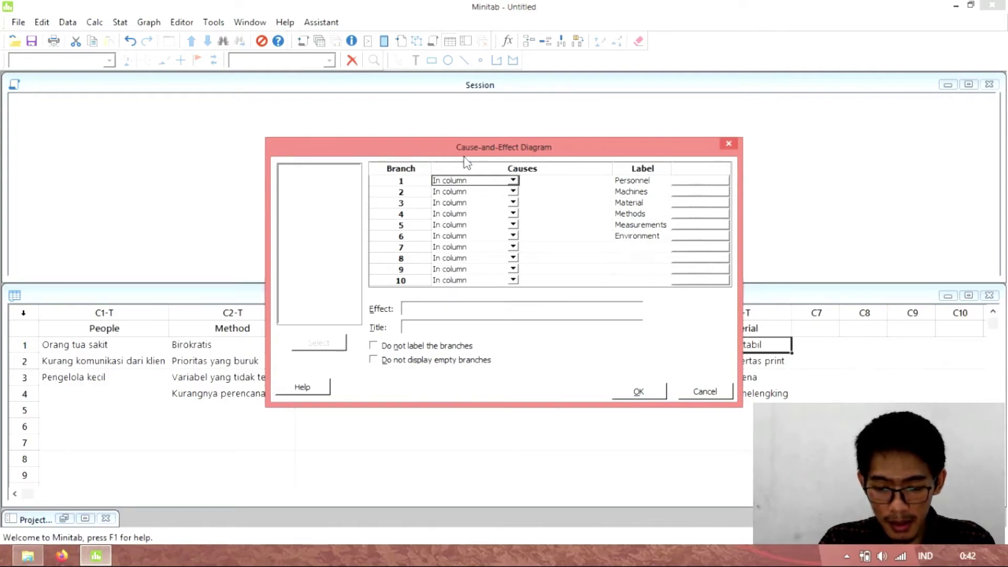
left_click(552, 185)
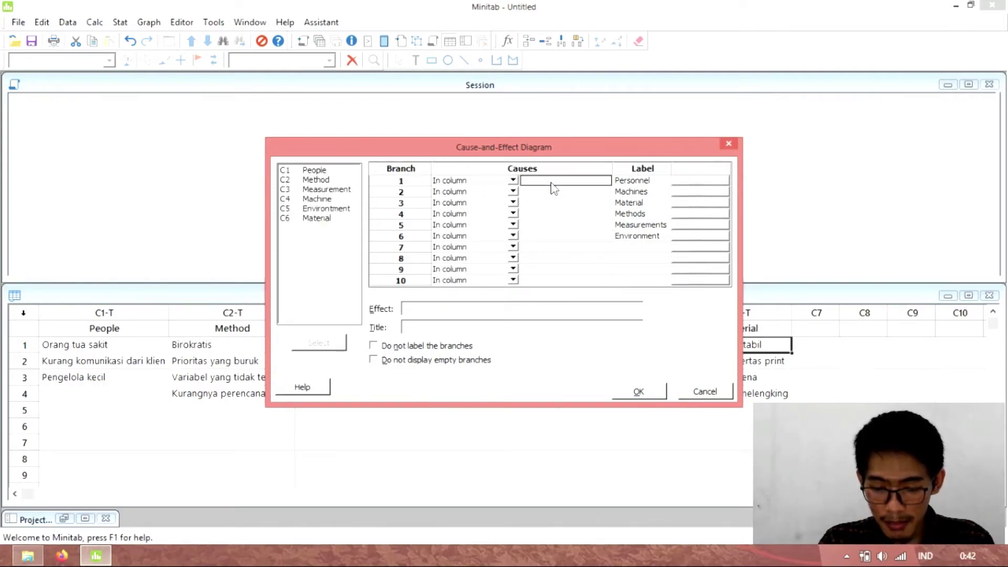
double_click(324, 170)
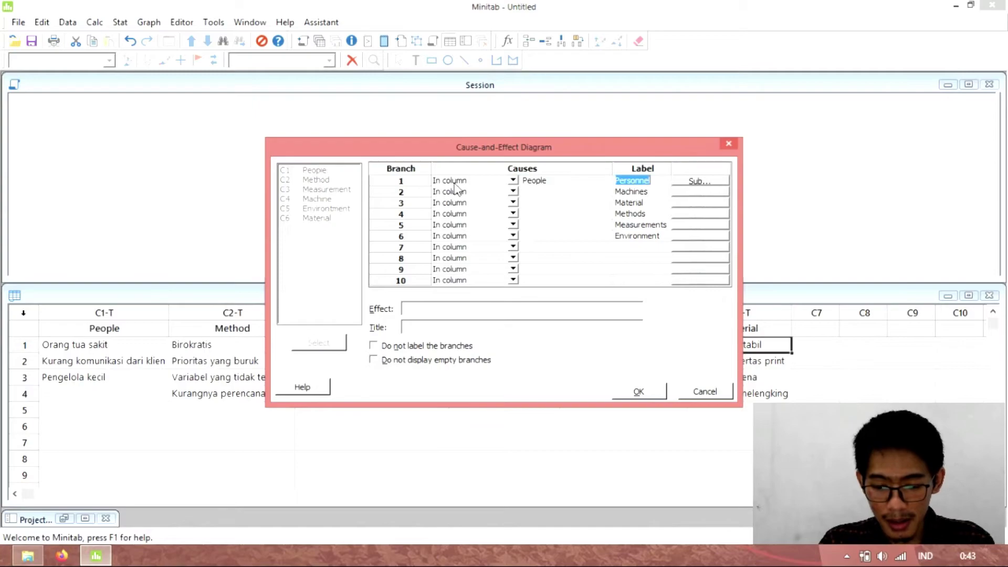
type("People")
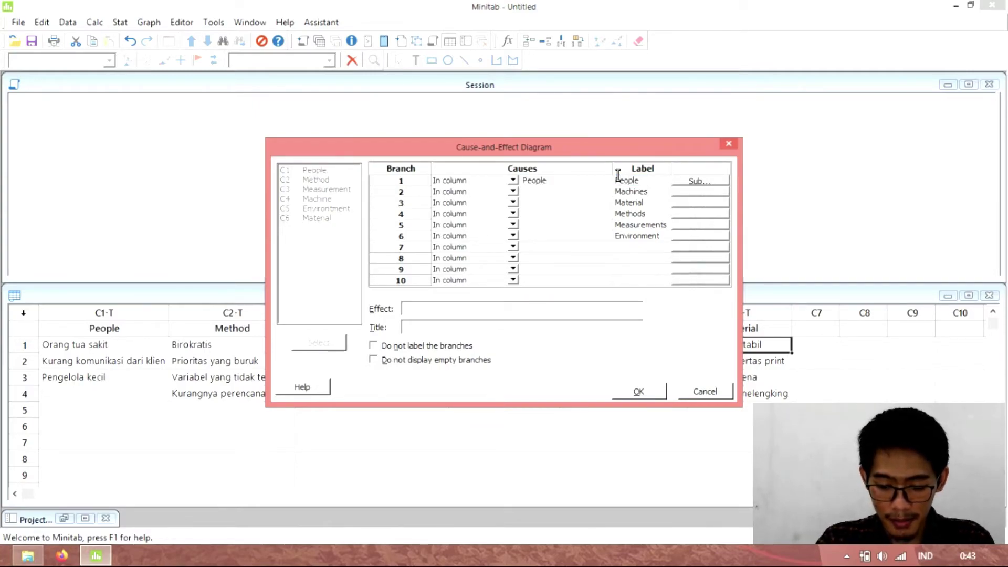
- Assign the Method column to branch 2 labelled "Metrhode" and the Measurement column to branch 3 labelled "Measurement"
left_click(569, 192)
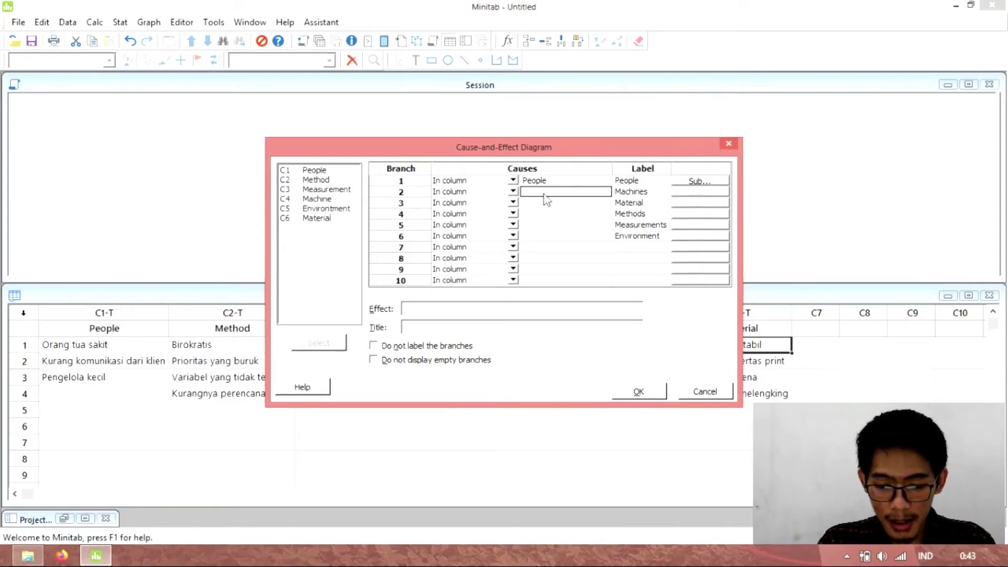
double_click(323, 180)
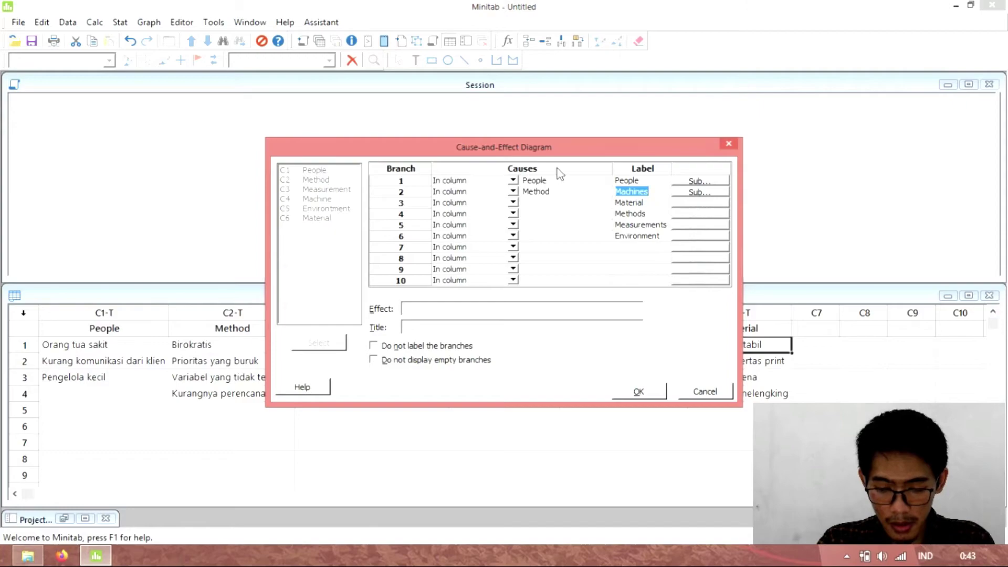
type("M")
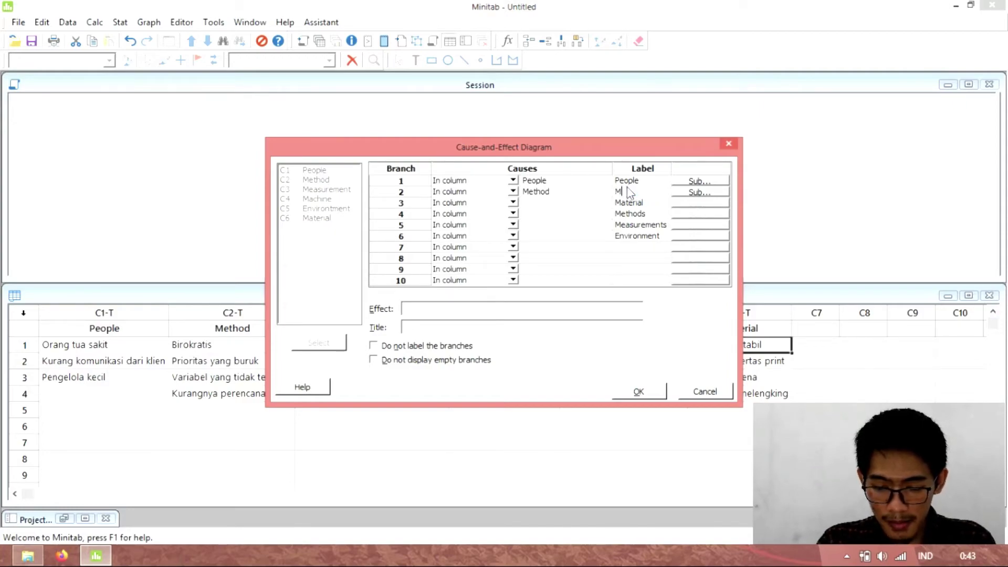
type("ethode")
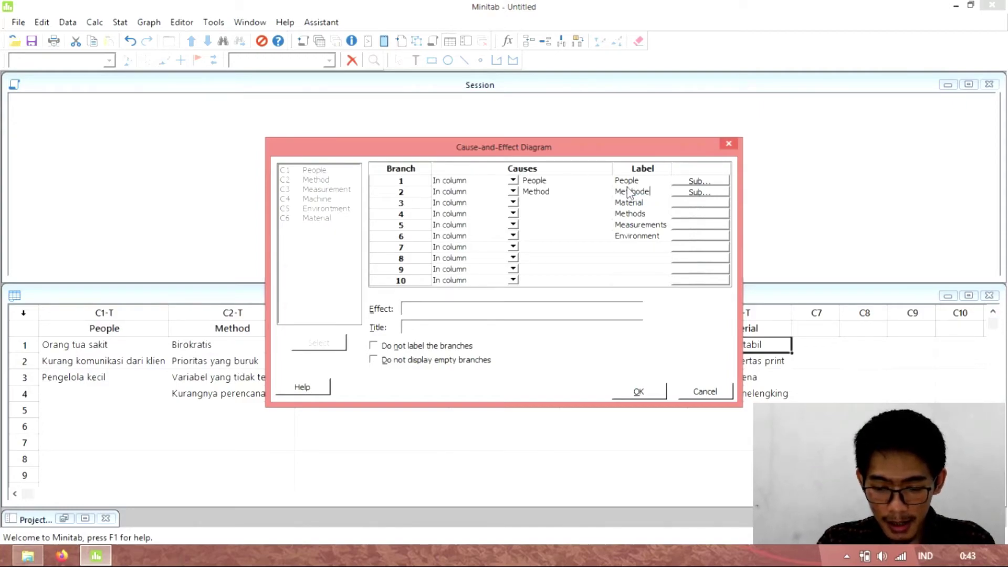
left_click(573, 203)
double_click(341, 190)
type("Measurement")
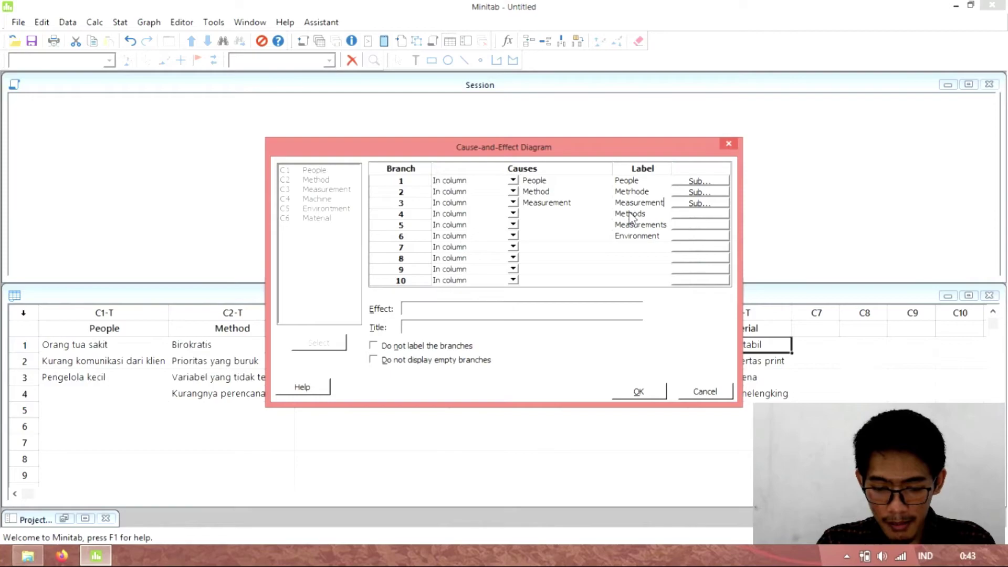
- Assign the Machine column to branch 4 labelled "Machine" and the Environtment column to branch 5 labelled "Environtment"
left_click(582, 213)
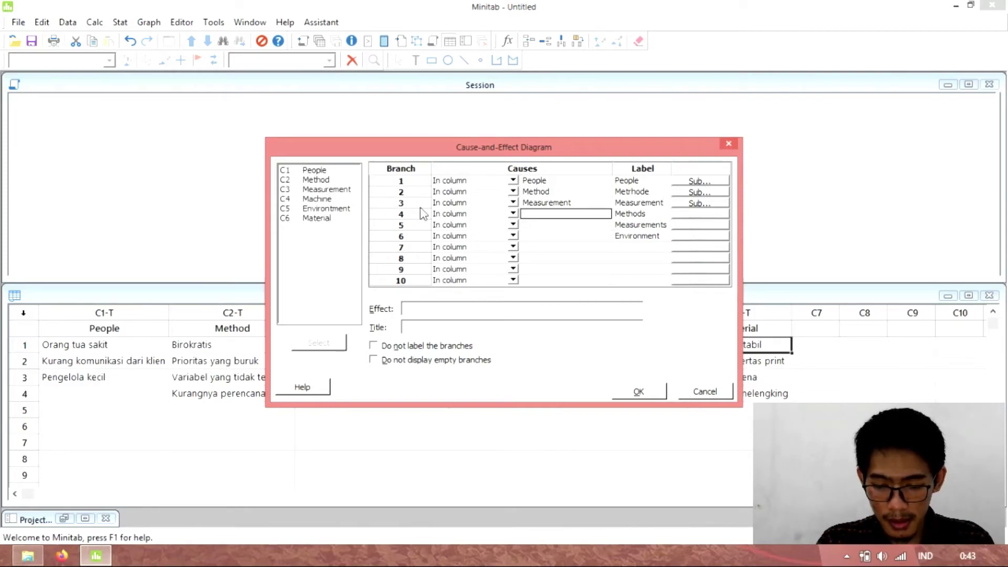
double_click(310, 198)
type("Machine")
left_click(607, 225)
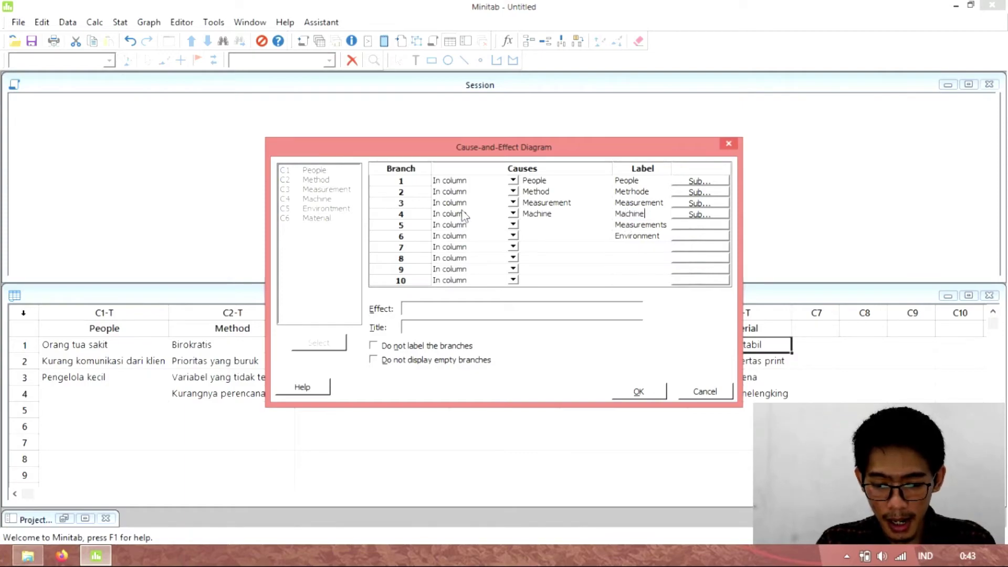
double_click(322, 207)
type("Environtment")
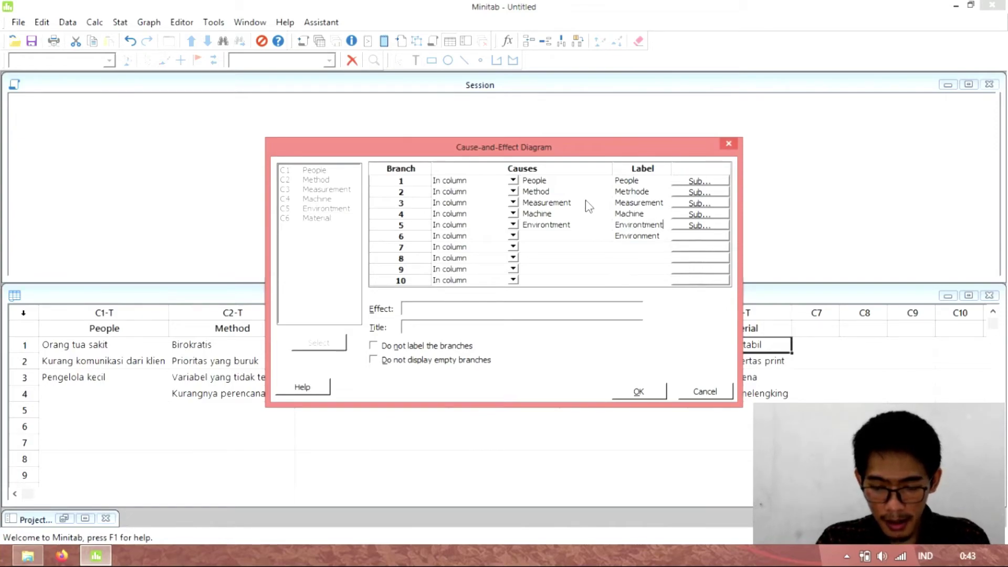
- Assign the Material column to branch 6 labelled "Material" and correct the label of branch 2 to "Methode"
left_click(548, 225)
left_click(551, 236)
double_click(317, 218)
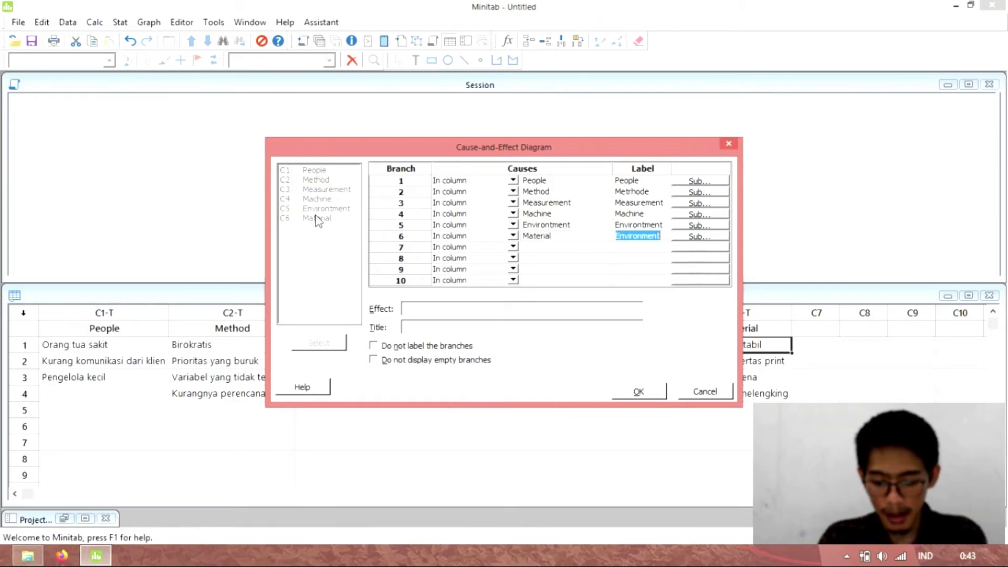
type("Material")
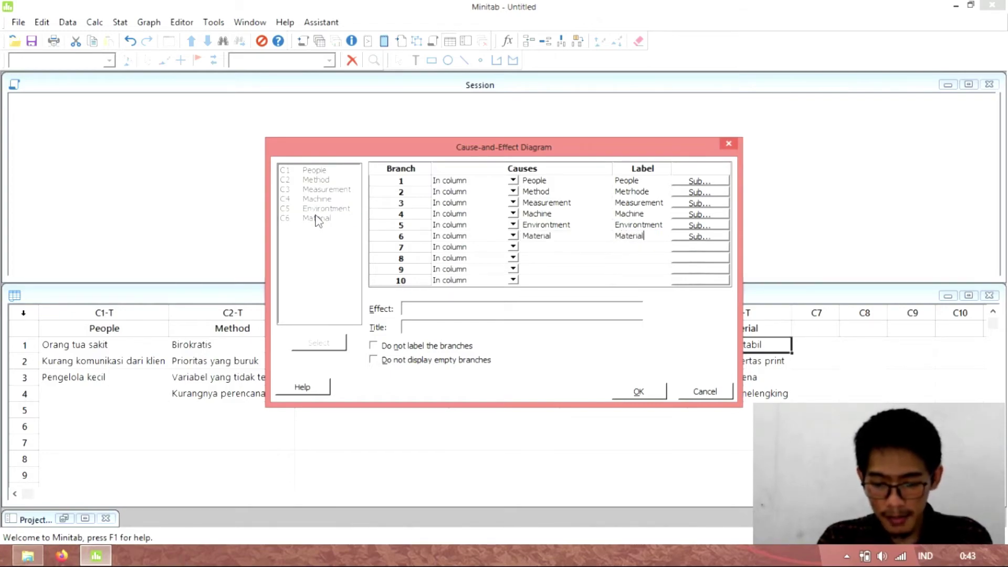
left_click(631, 193)
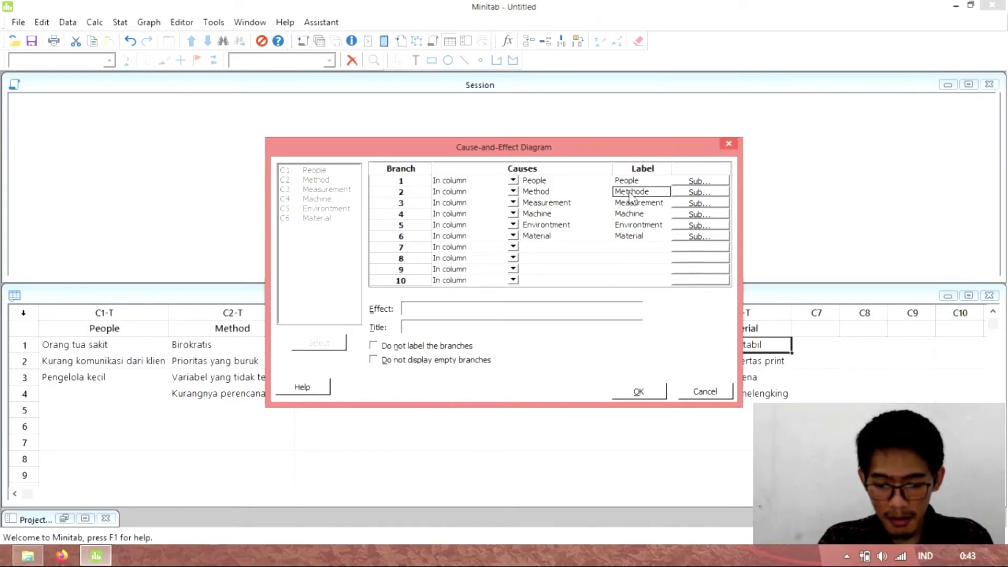
type("Methode")
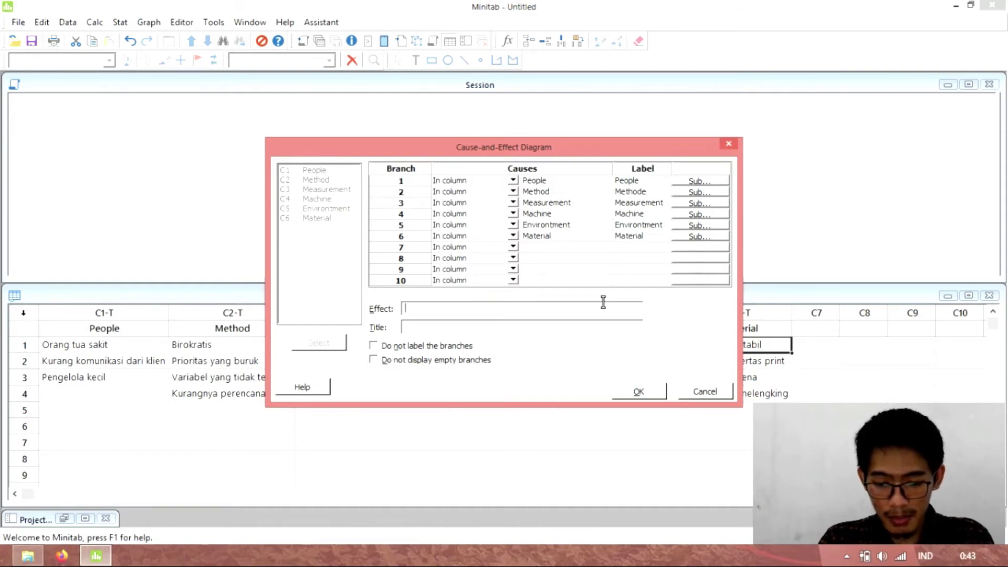
- Set the diagram's effect to "Missed Deadline" and its title to "Diagram fishbone"
left_click(512, 307)
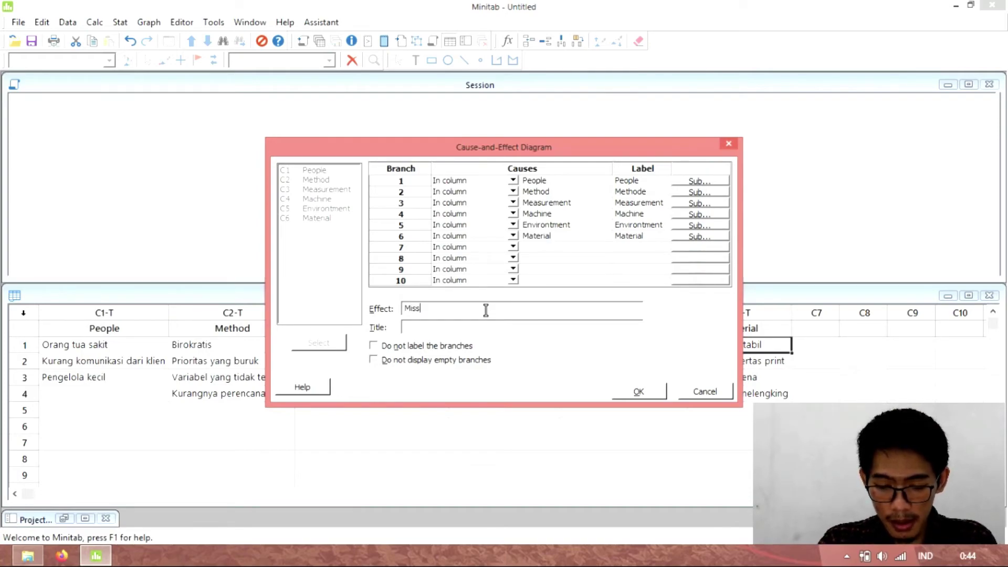
type("Deadline")
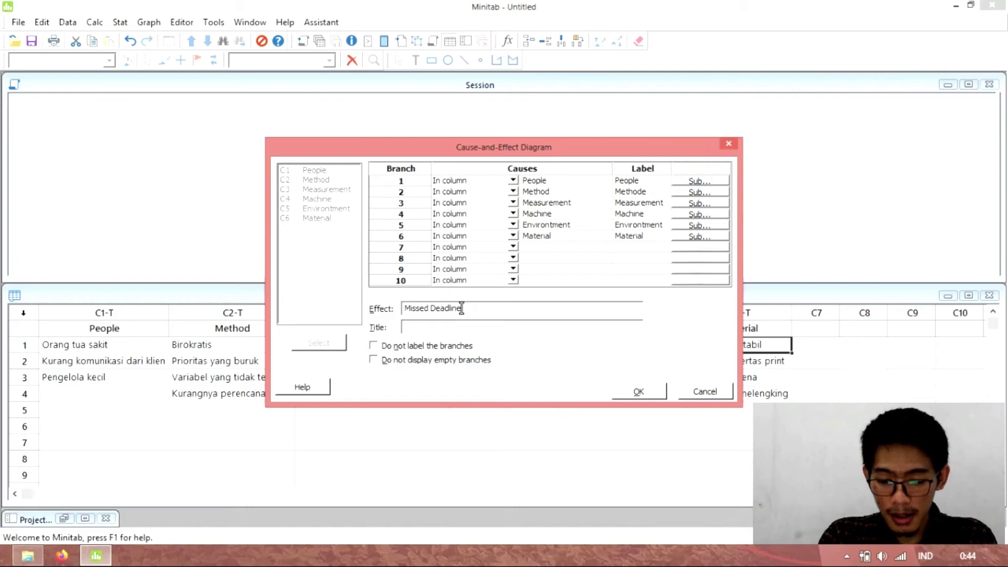
left_click(413, 327)
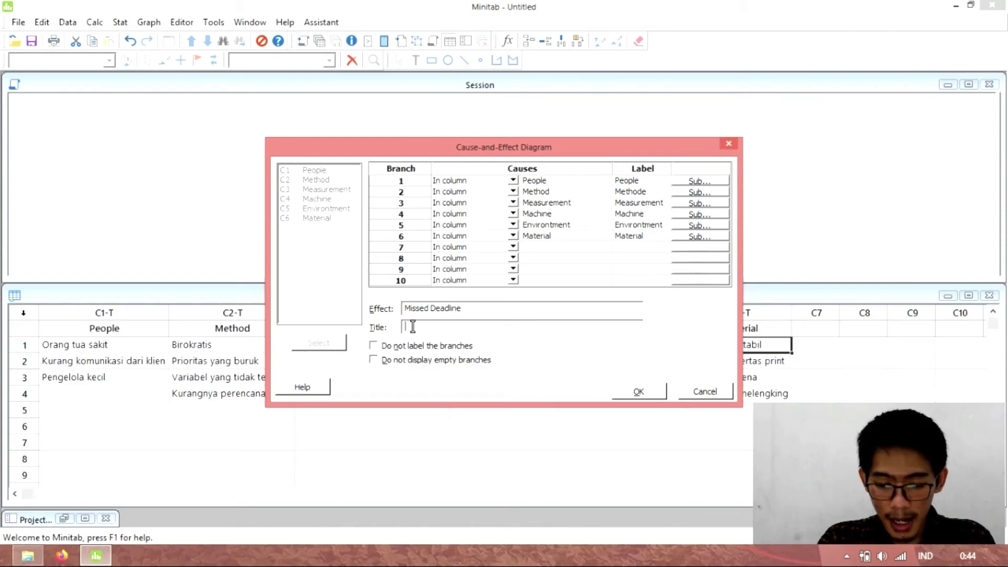
type("Diagram ")
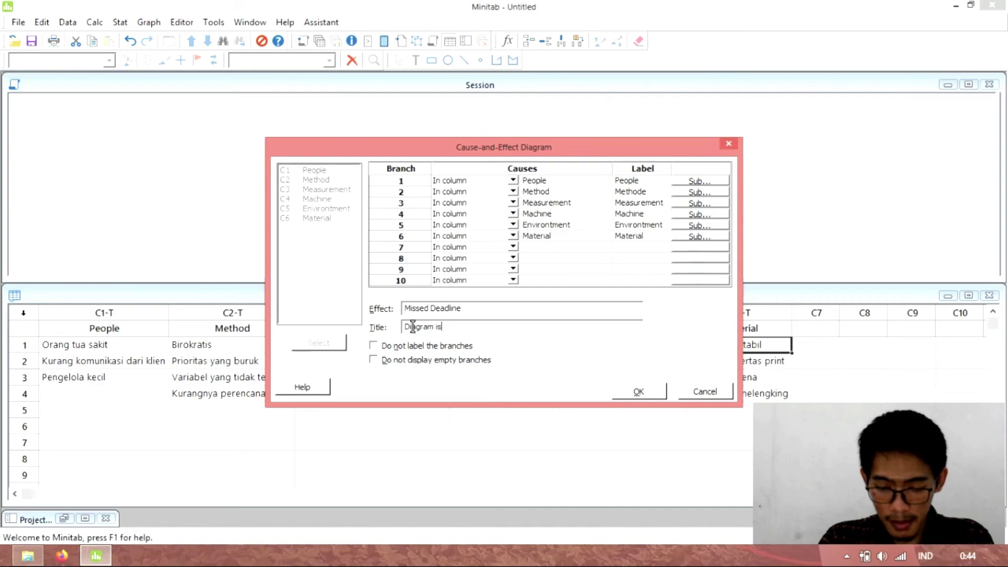
type("fishbone")
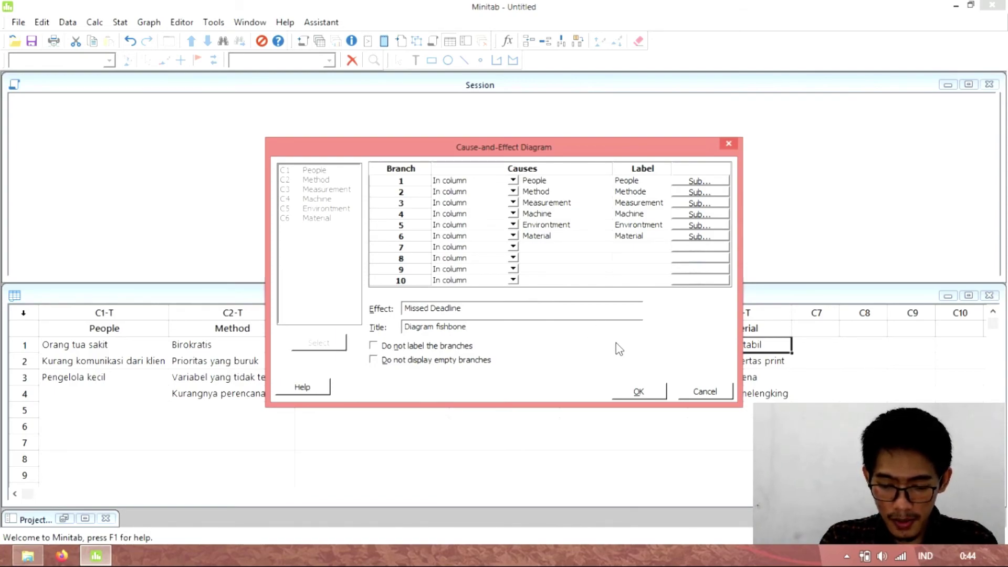
- Generate the cause-and-effect diagram and maximize its graph window
left_click(634, 395)
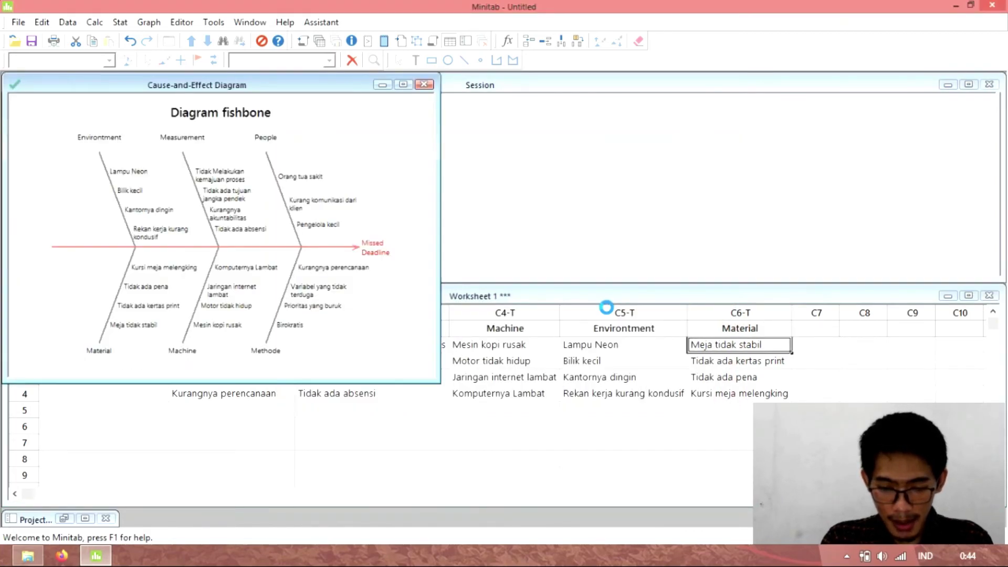
left_click(403, 85)
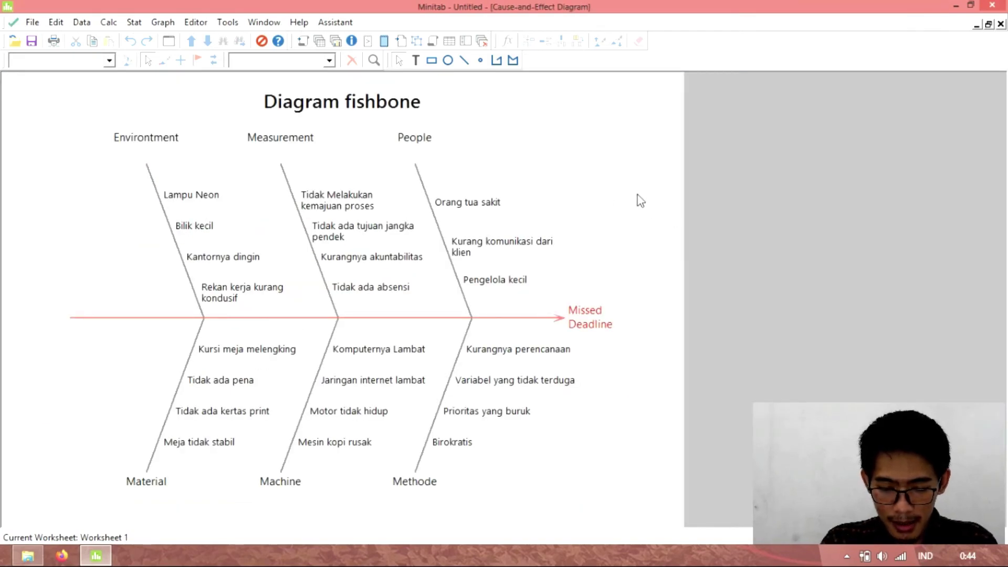